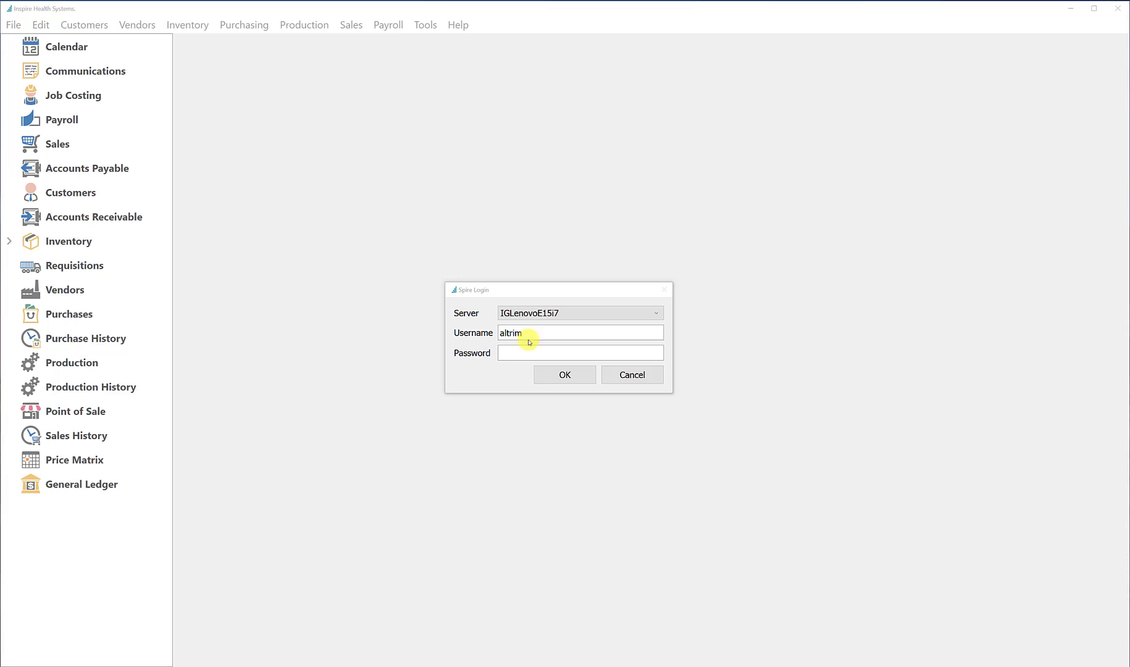
Log in with the account password and open the Inspire Health Systems company at the Toronto location, dated 11/25/20
{"action": "left_click", "coordinate": [535, 357]}
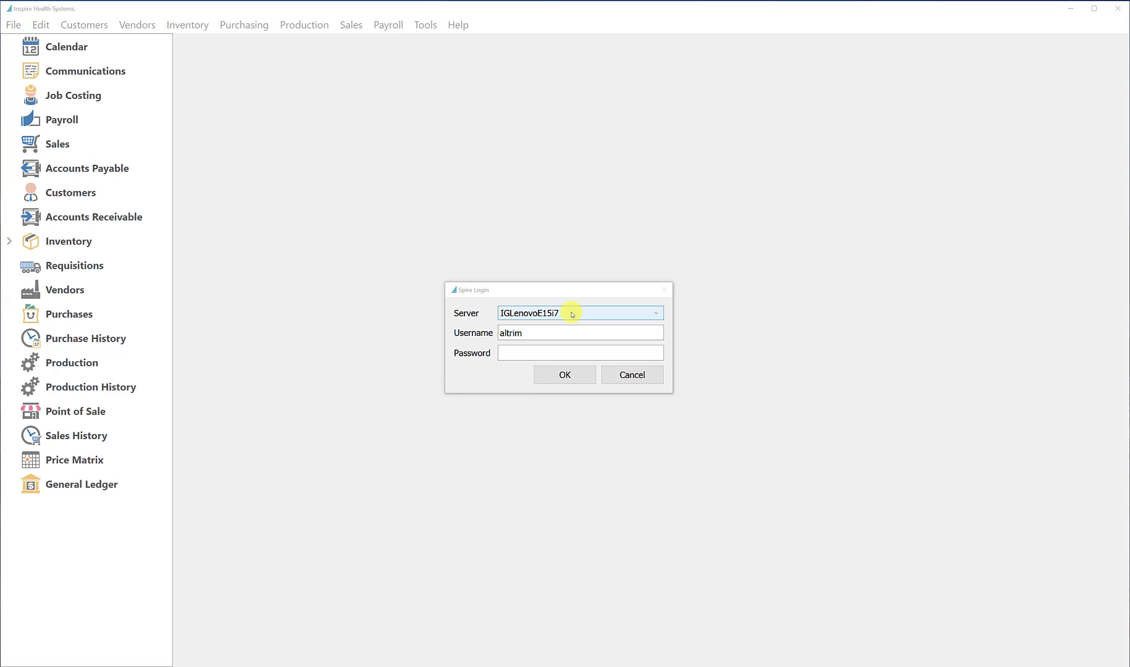
{"action": "left_click", "coordinate": [509, 353]}
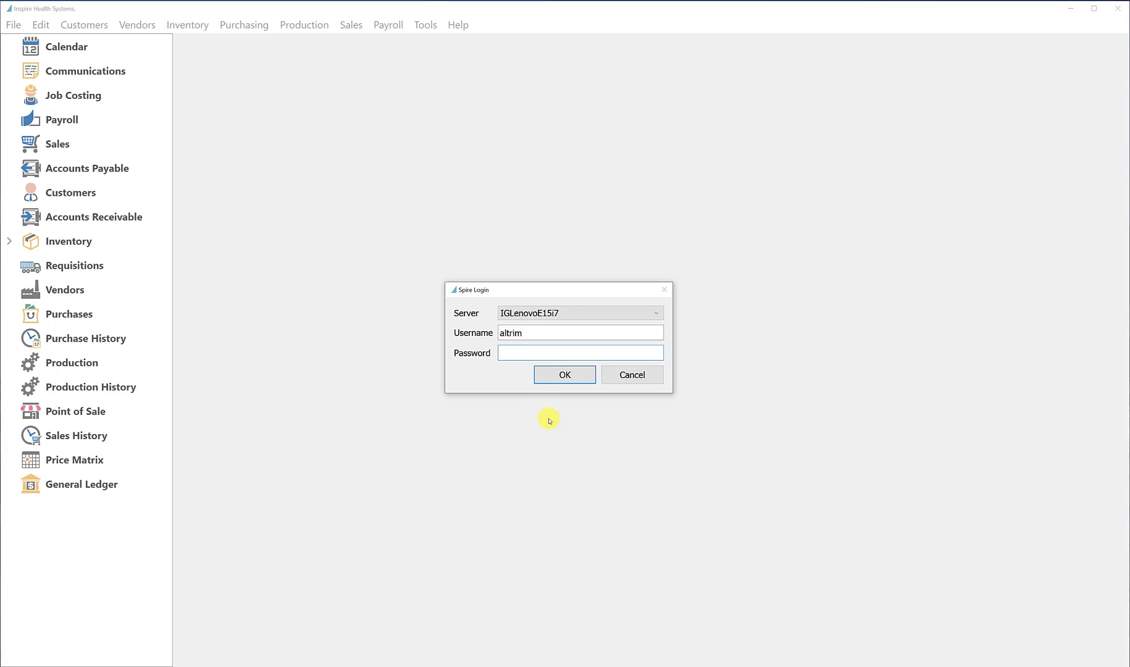
{"action": "type", "text": "**********"}
{"action": "left_click", "coordinate": [559, 376]}
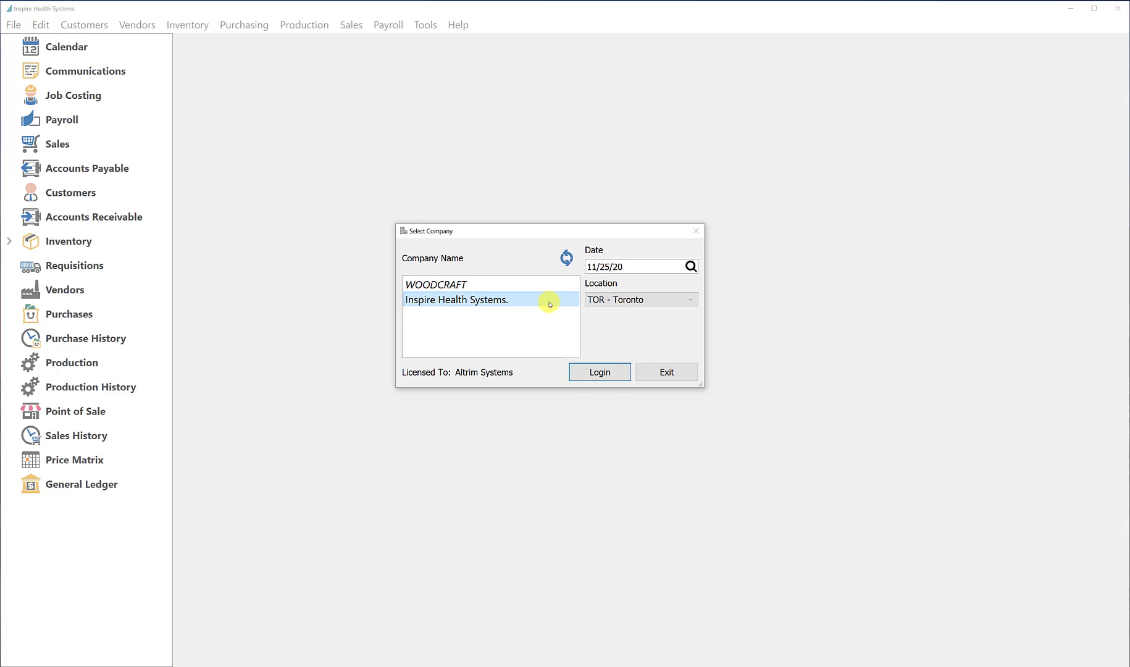
{"action": "left_click", "coordinate": [600, 371]}
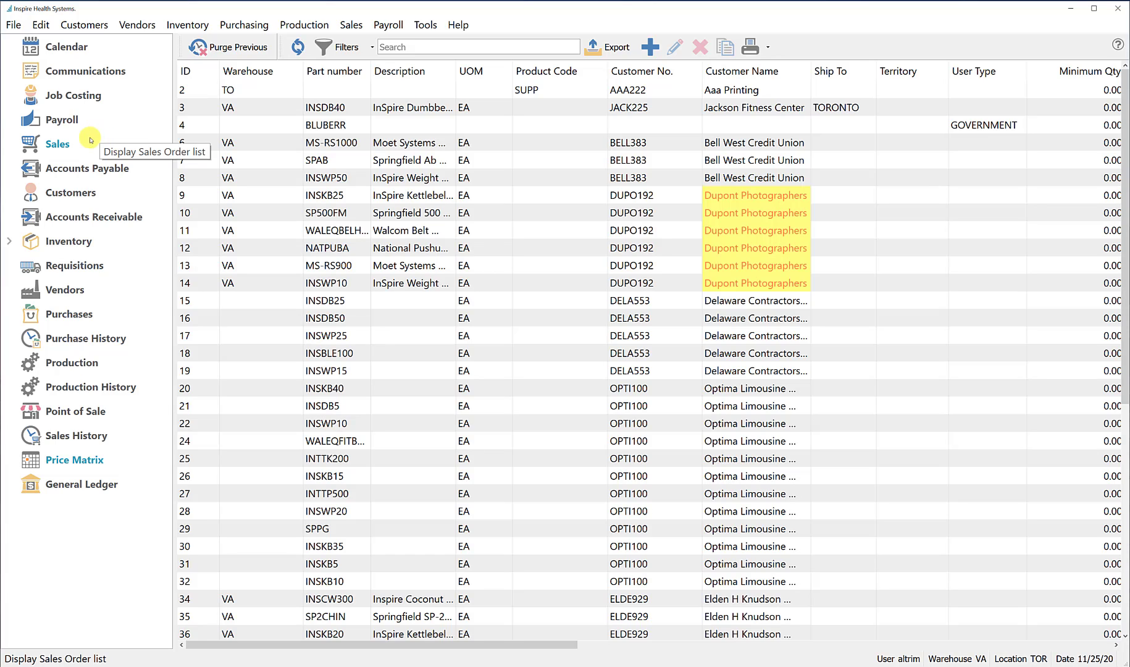
Move the Sales module above Calendar so it comes first in the module list
{"action": "left_click", "coordinate": [54, 145]}
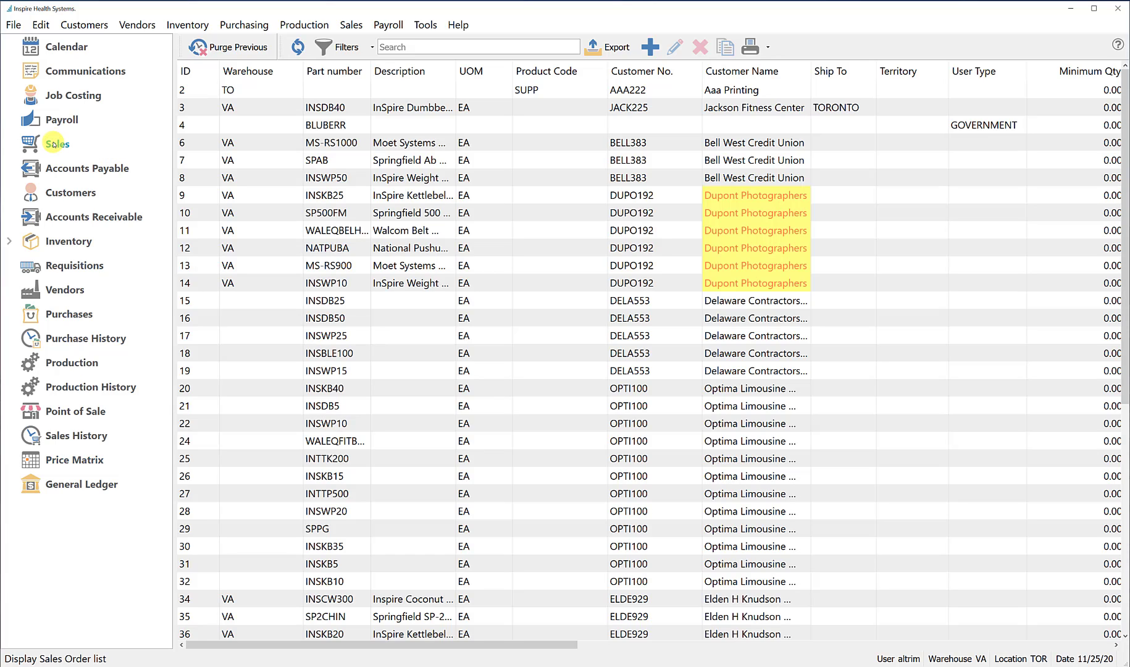
{"action": "left_click_drag", "start_coordinate": [54, 144], "coordinate": [60, 44]}
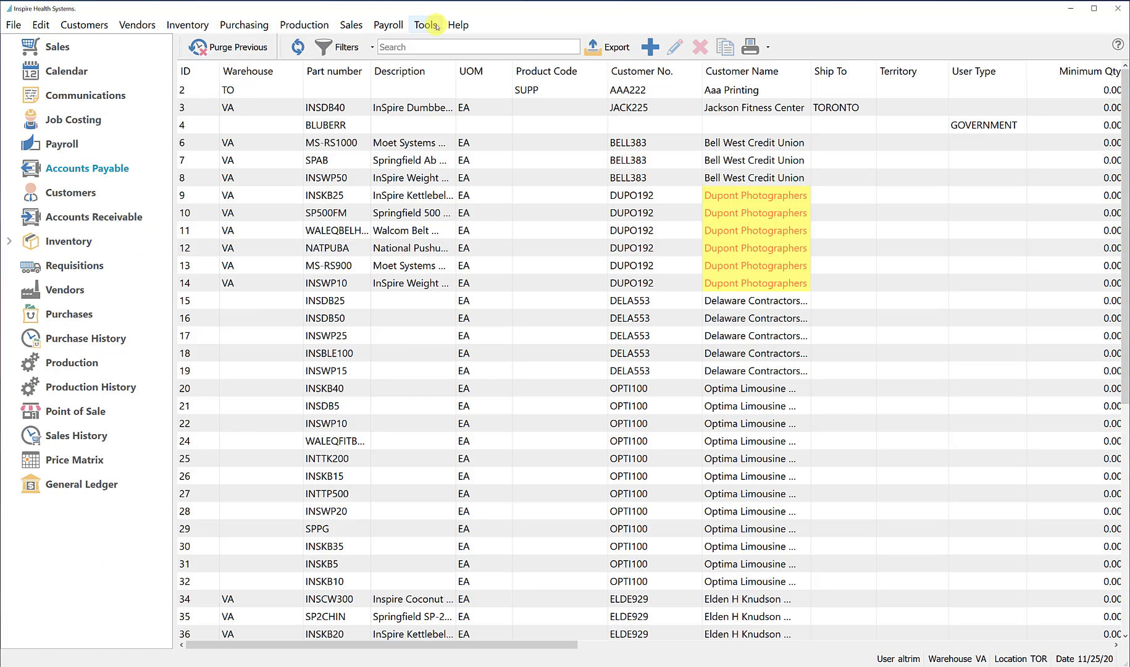
{"action": "left_click", "coordinate": [85, 24]}
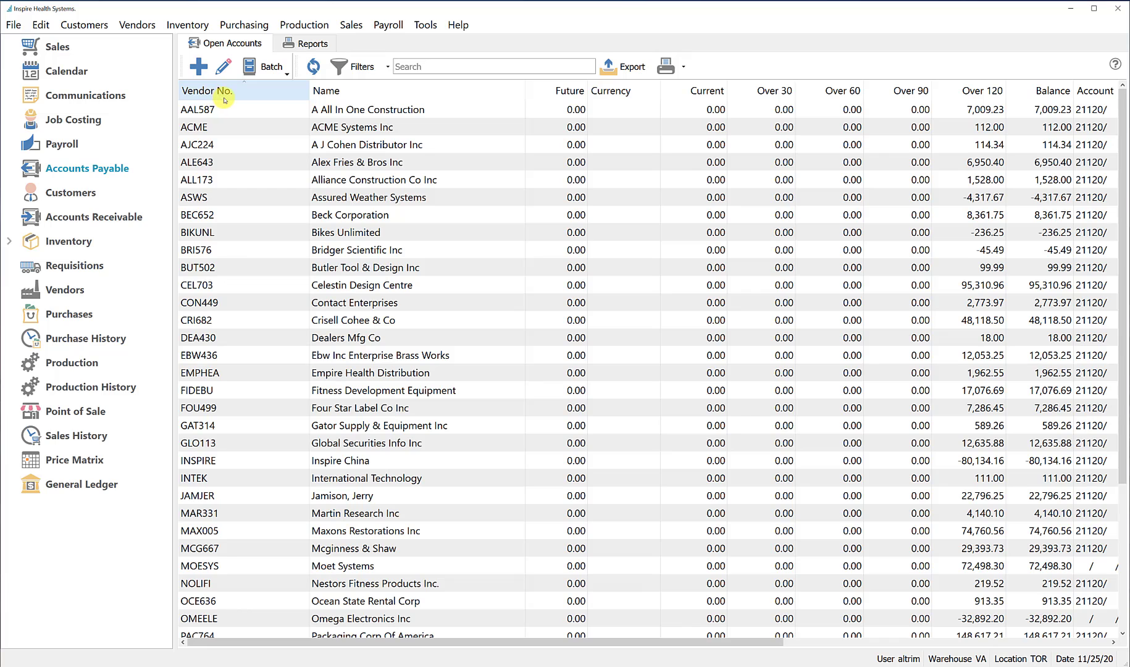
Display the sales orders and sort them by order number and by customer number, each in ascending and descending order
{"action": "left_click", "coordinate": [65, 48]}
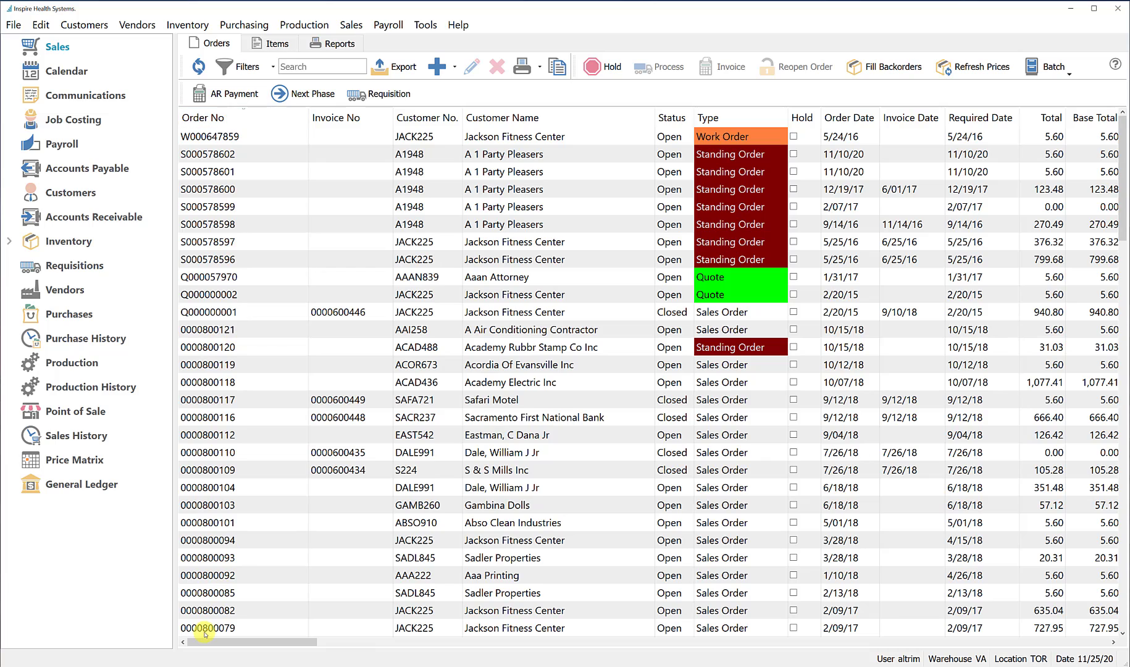
{"action": "left_click", "coordinate": [225, 115]}
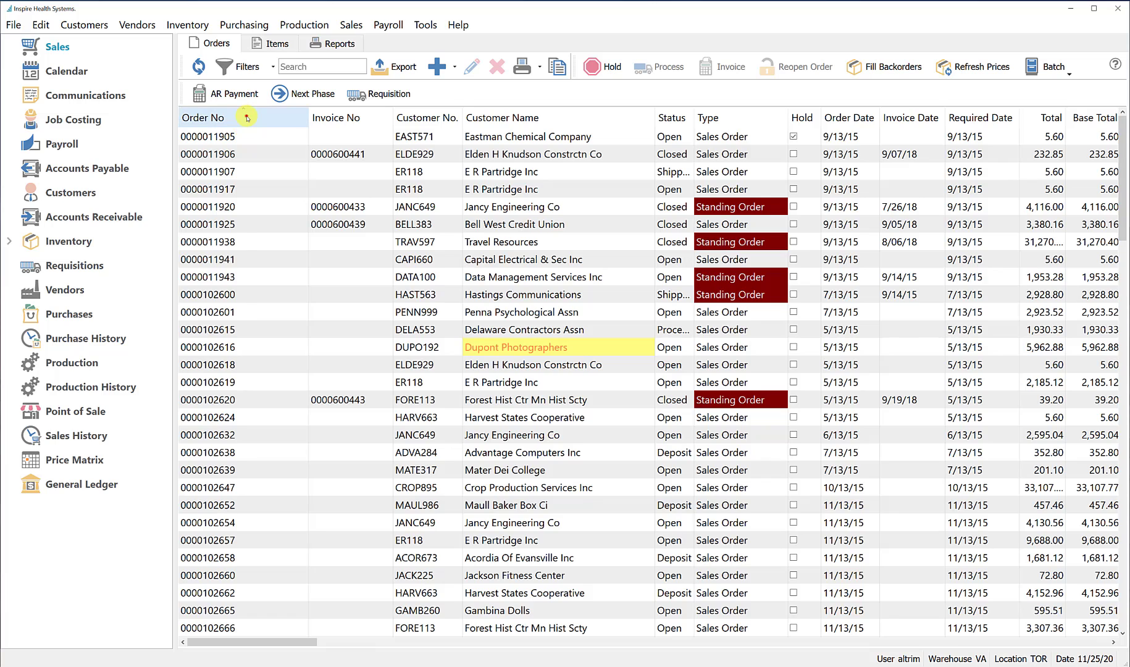
{"action": "left_click", "coordinate": [249, 116]}
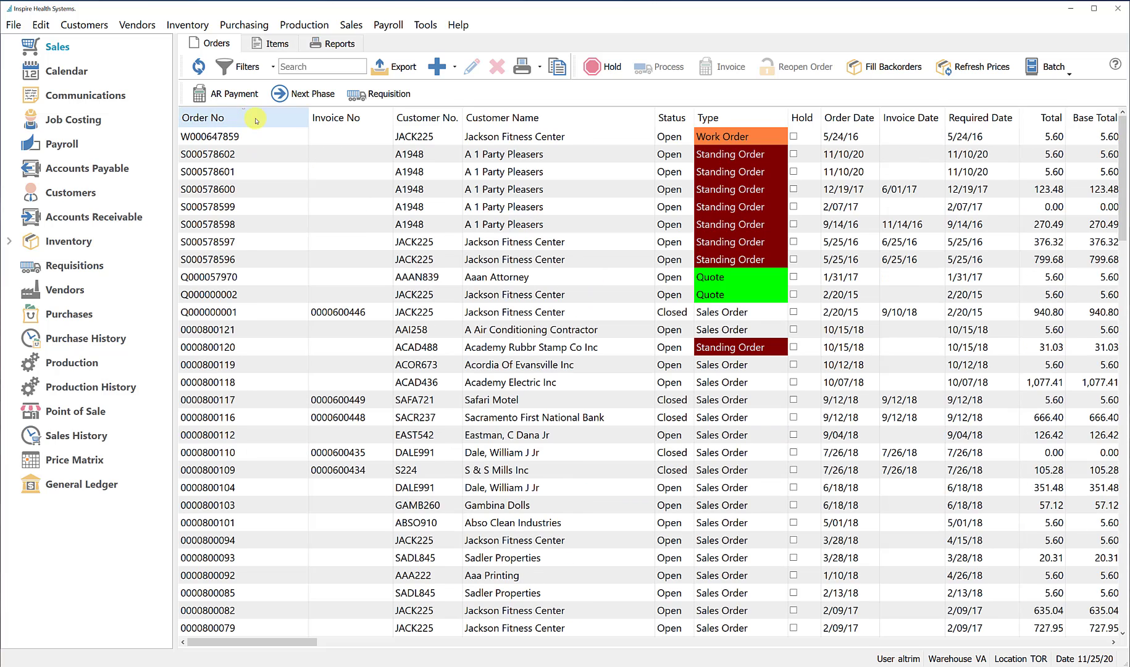
{"action": "left_click", "coordinate": [428, 119]}
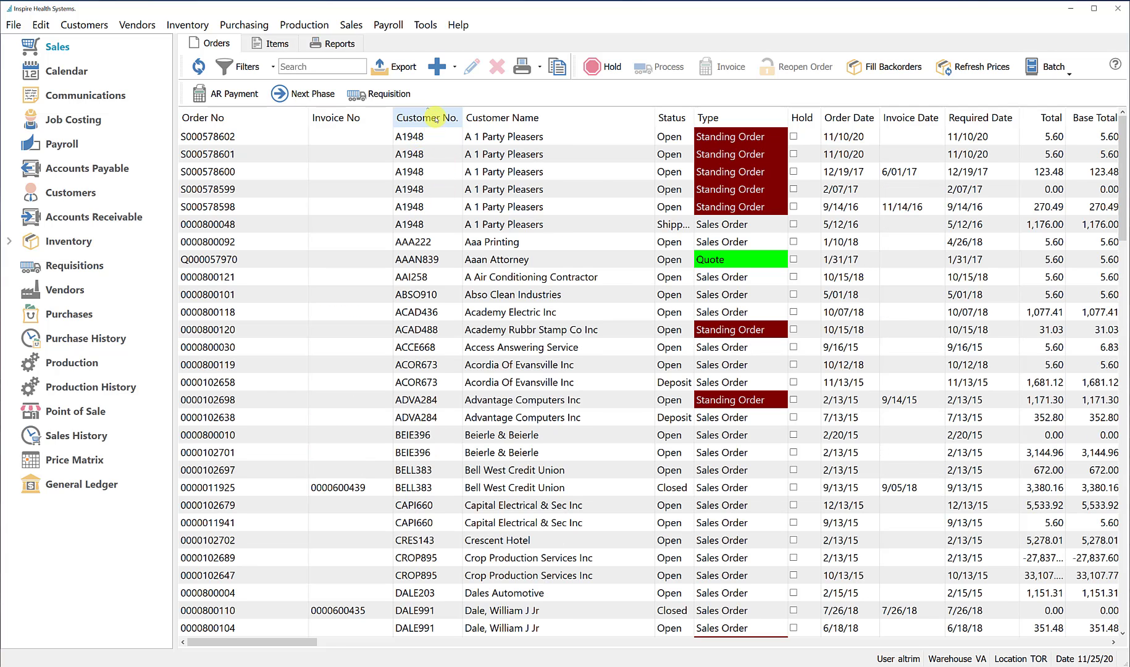
{"action": "left_click", "coordinate": [436, 118]}
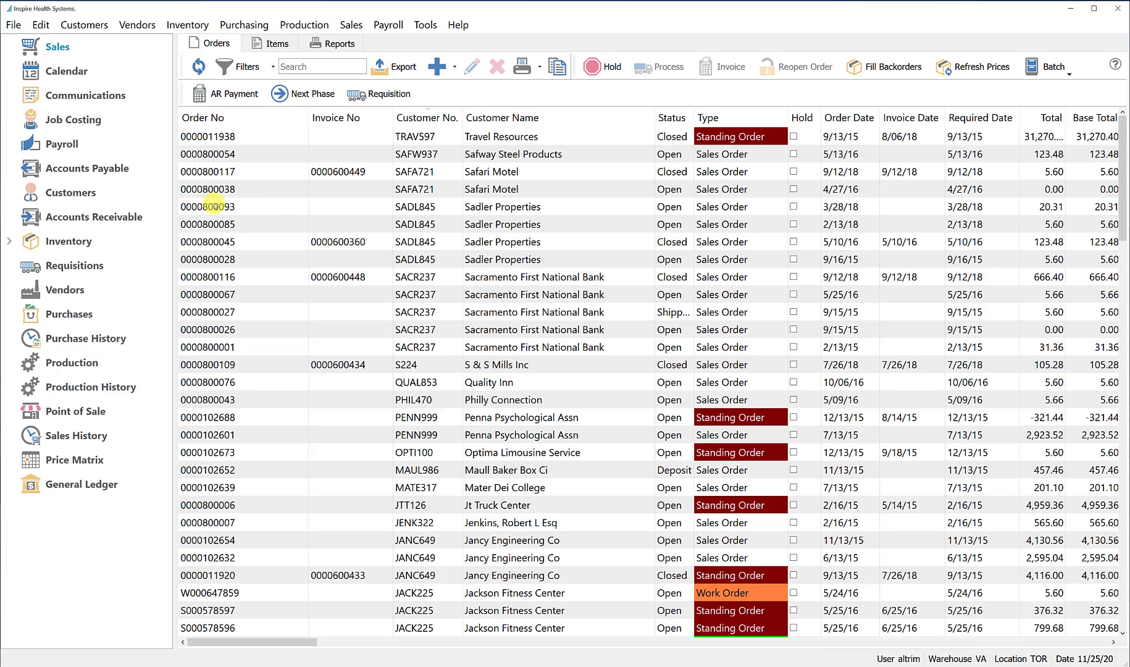
Open the Sadler Properties sales order dated 3/28/18 to view its details, and close it
{"action": "left_click", "coordinate": [215, 206]}
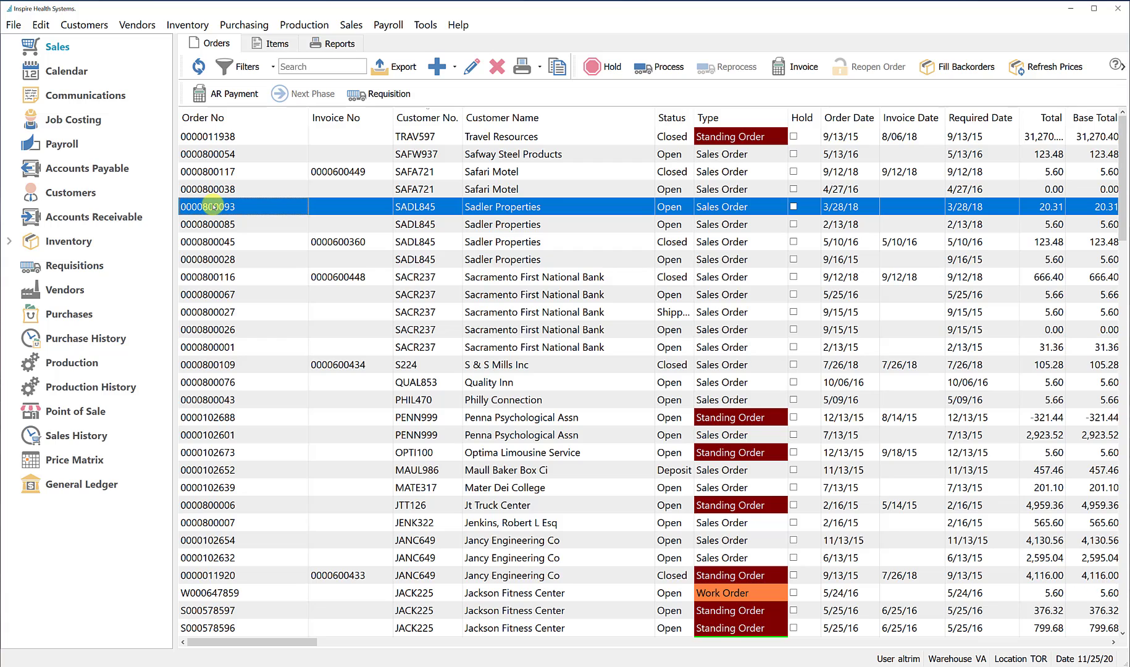
{"action": "double_click", "coordinate": [212, 206]}
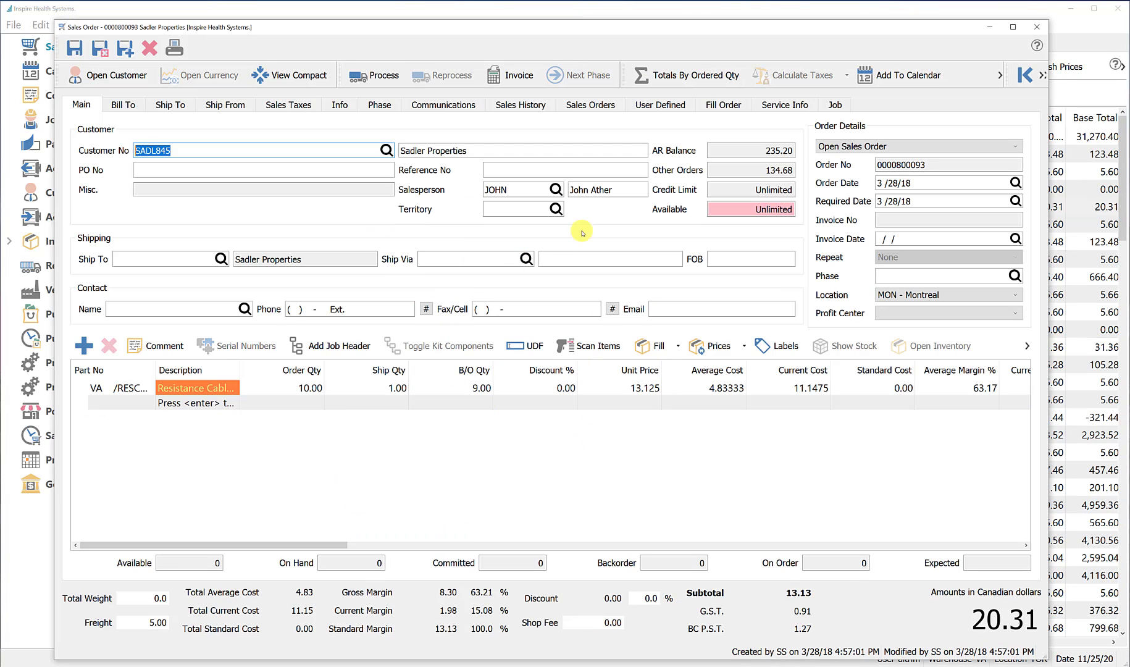
{"action": "left_click", "coordinate": [1037, 27]}
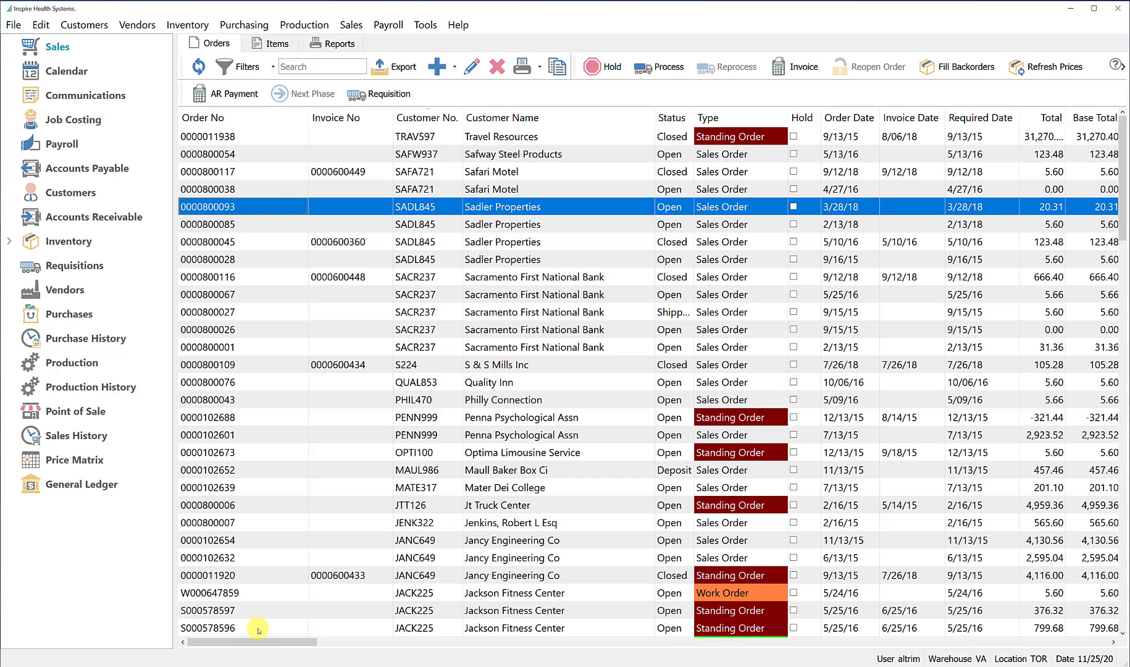
Sort the sales orders by order number in descending order
{"action": "left_click", "coordinate": [336, 65]}
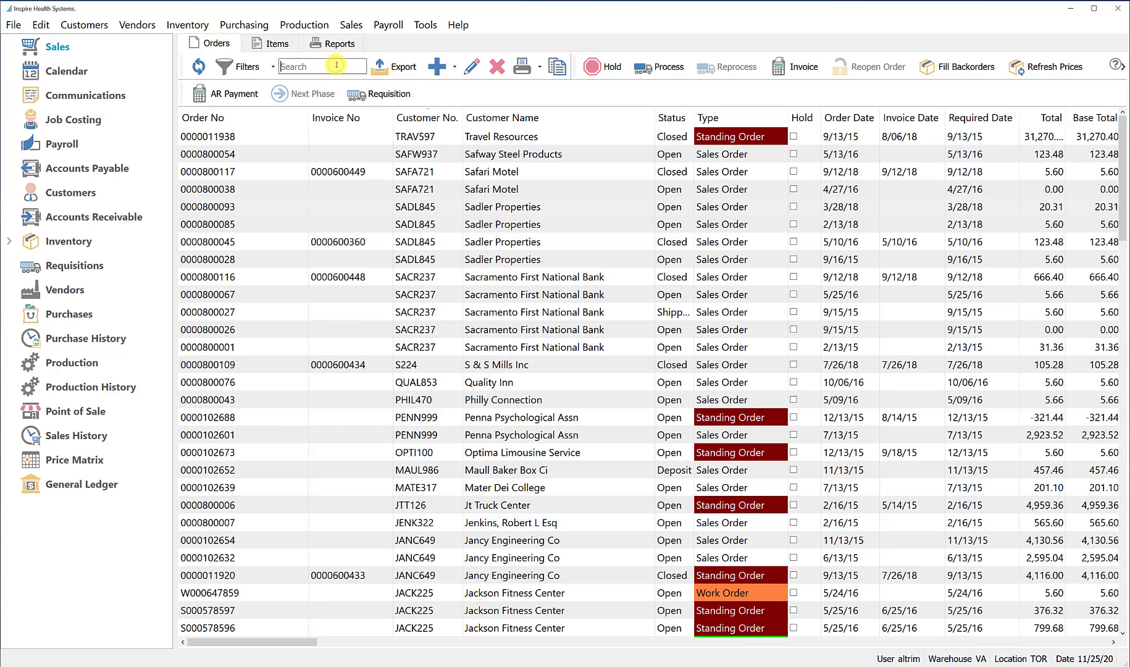
{"action": "left_click", "coordinate": [238, 121]}
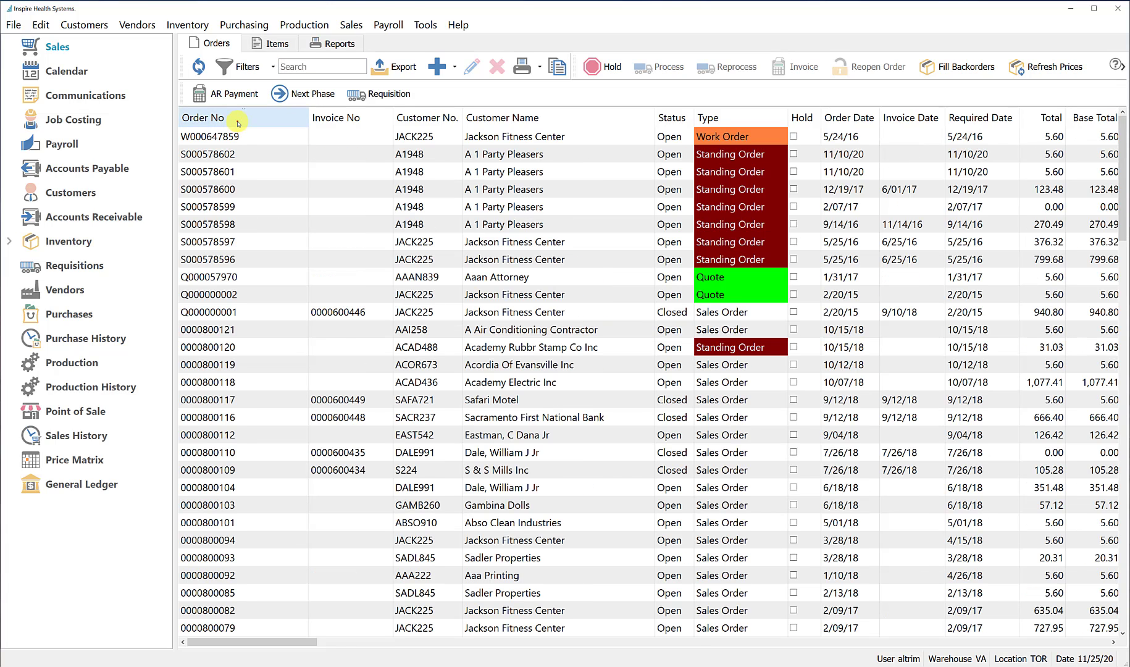
{"action": "left_click", "coordinate": [238, 122]}
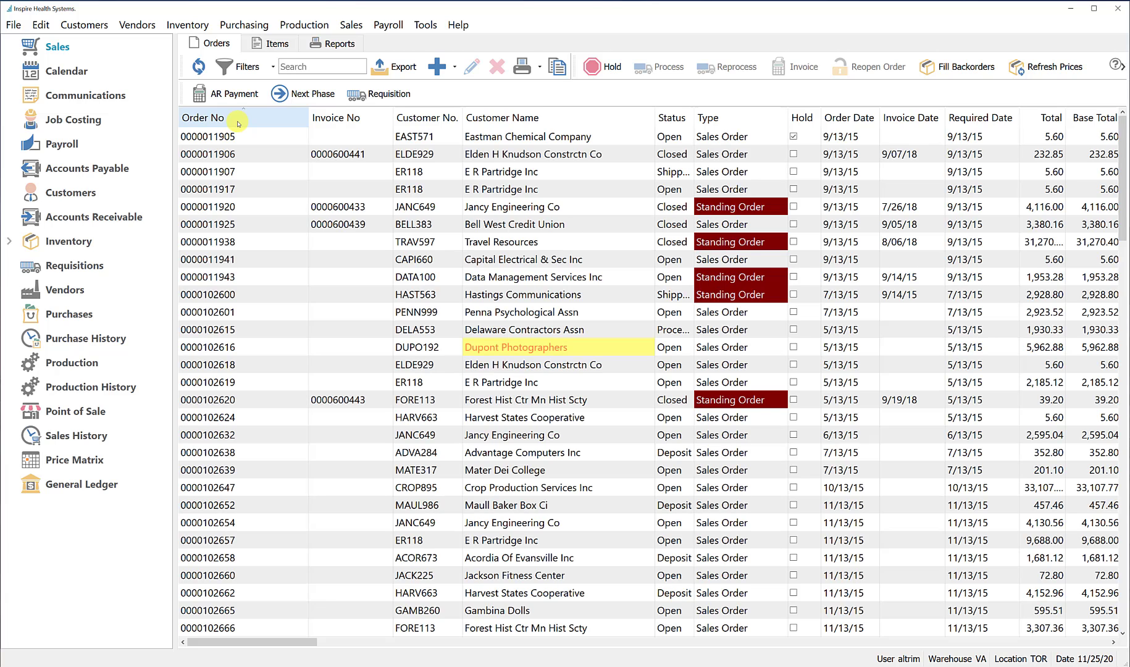
{"action": "left_click", "coordinate": [238, 122]}
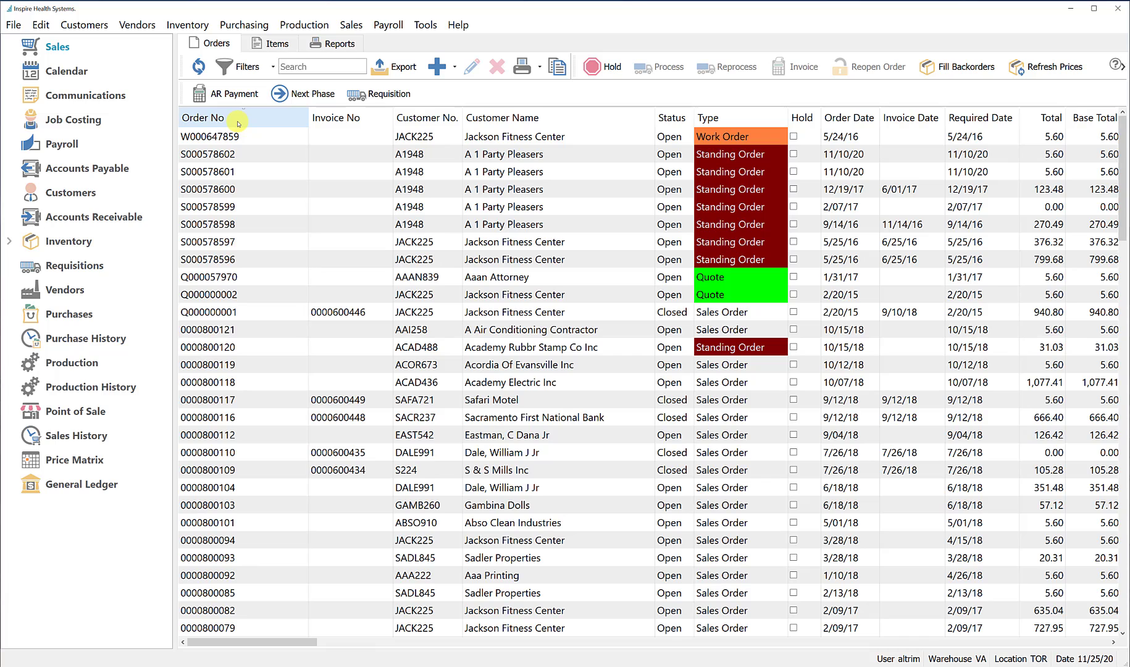
Jump by order number to the A 1 Party Pleasers standing order dated 2/07/17, view its details, and close it
{"action": "type", "text": "s"}
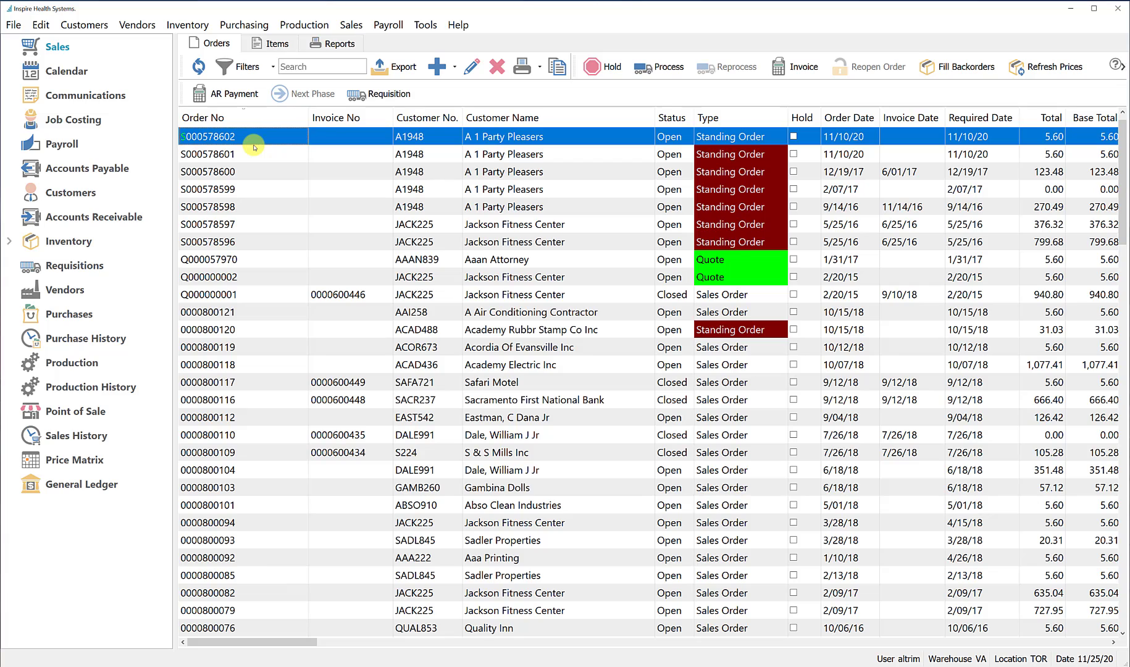
{"action": "type", "text": "0"}
{"action": "type", "text": "599"}
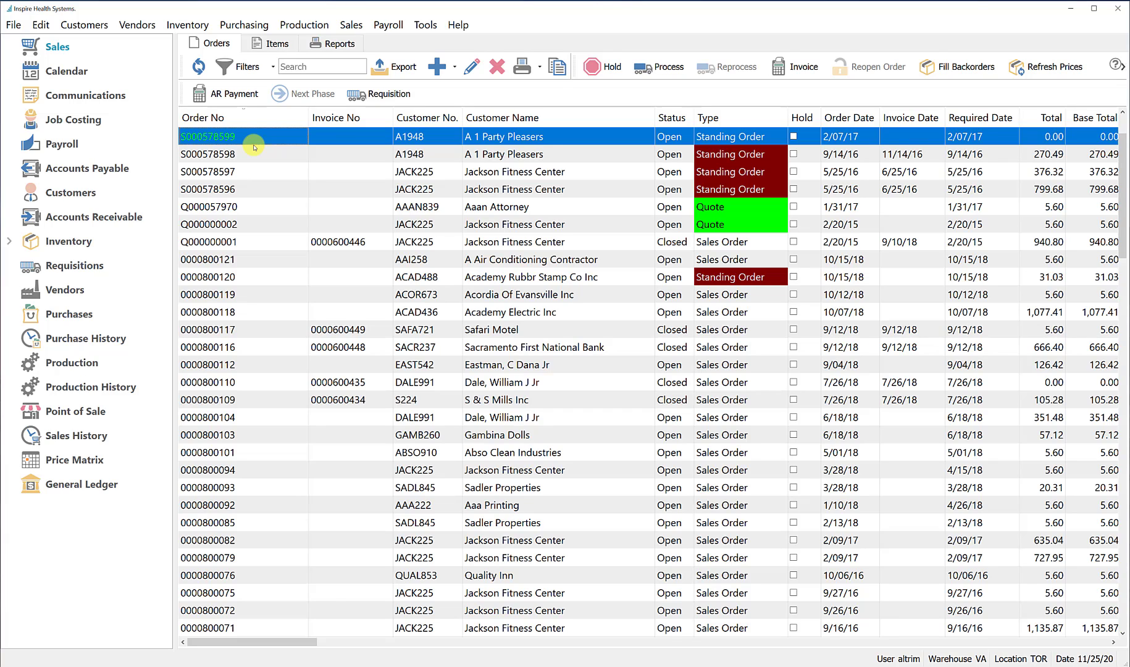
{"action": "double_click", "coordinate": [296, 137]}
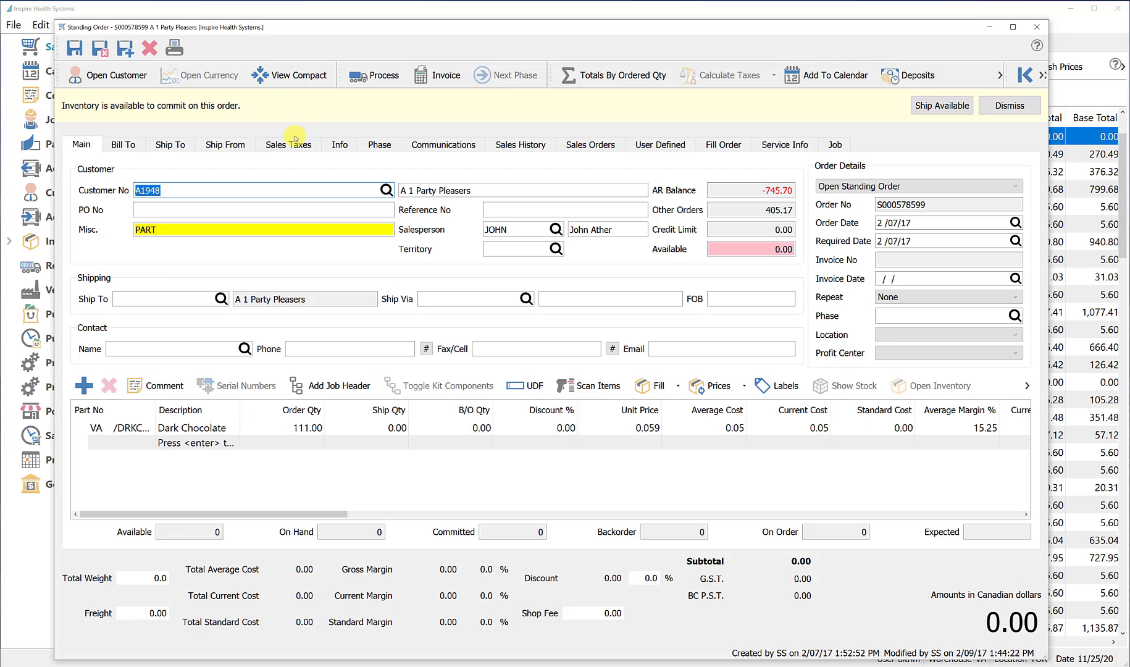
{"action": "left_click", "coordinate": [1037, 27]}
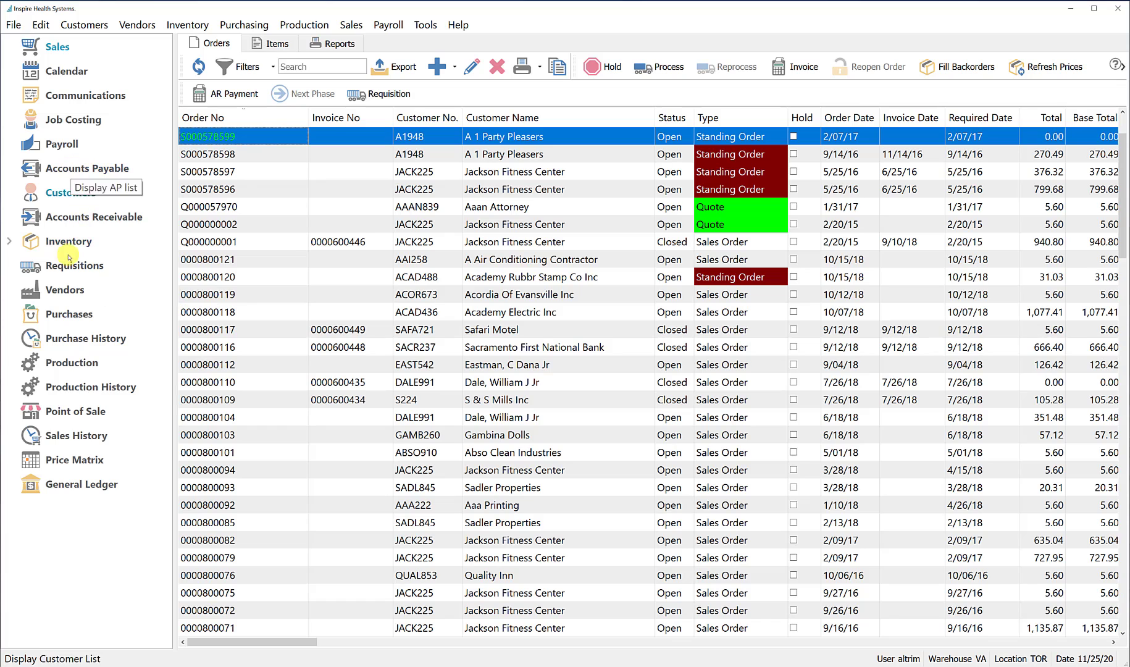
Display the customer list and sort it by customer number and by name in ascending order
{"action": "left_click", "coordinate": [72, 199]}
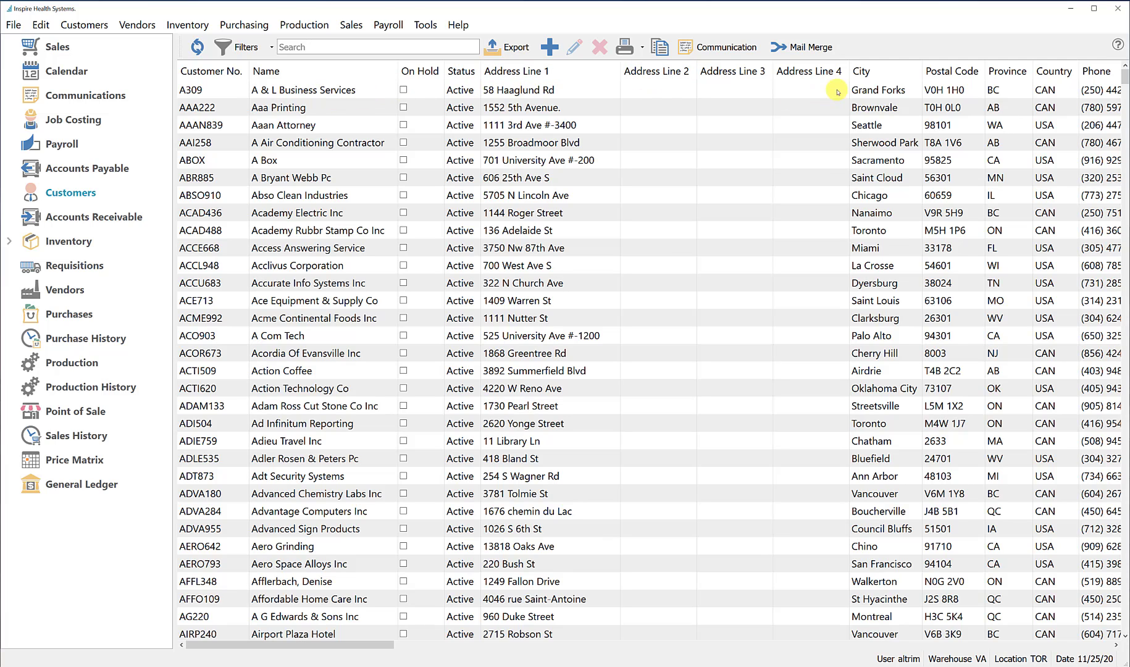
{"action": "left_click", "coordinate": [231, 70]}
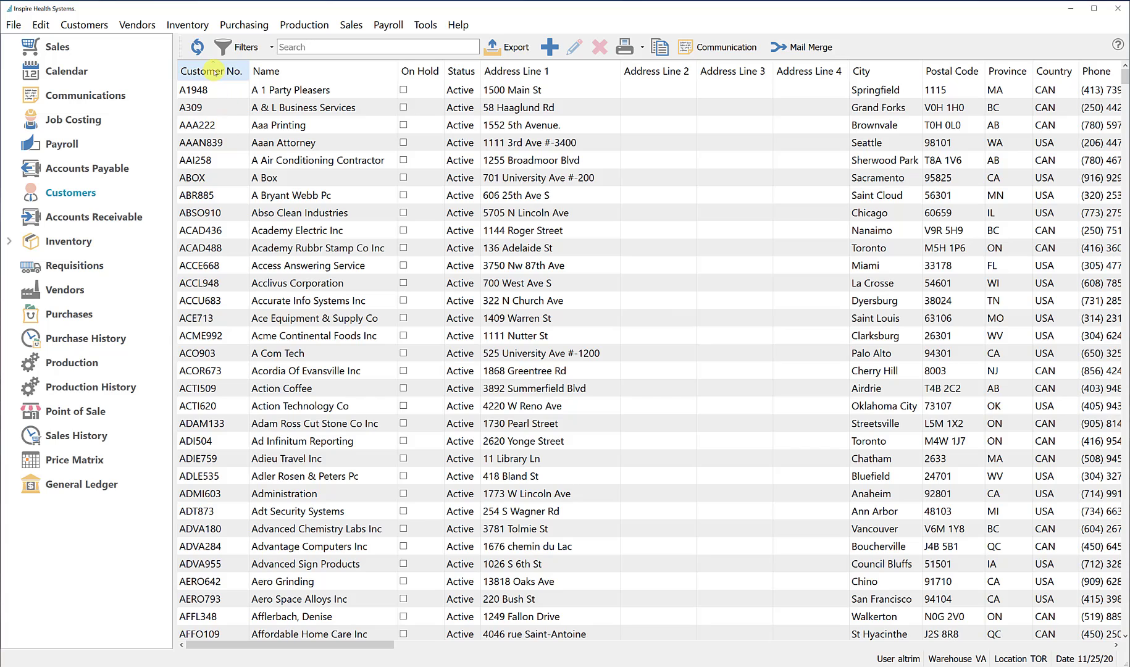
{"action": "left_click", "coordinate": [217, 71]}
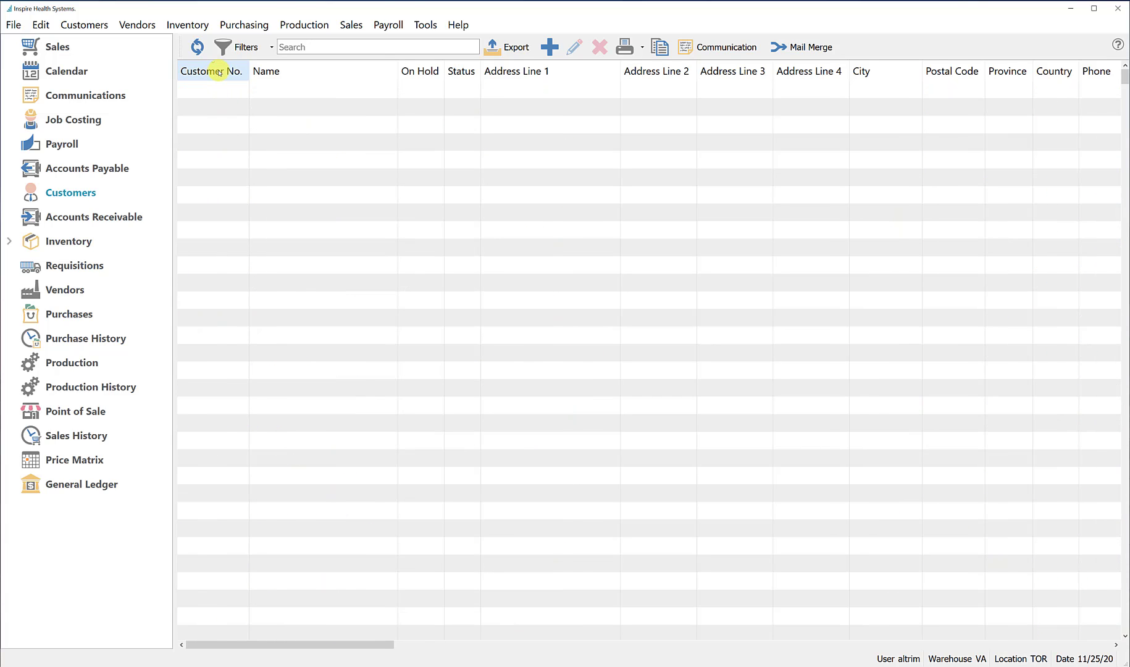
{"action": "left_click", "coordinate": [217, 70]}
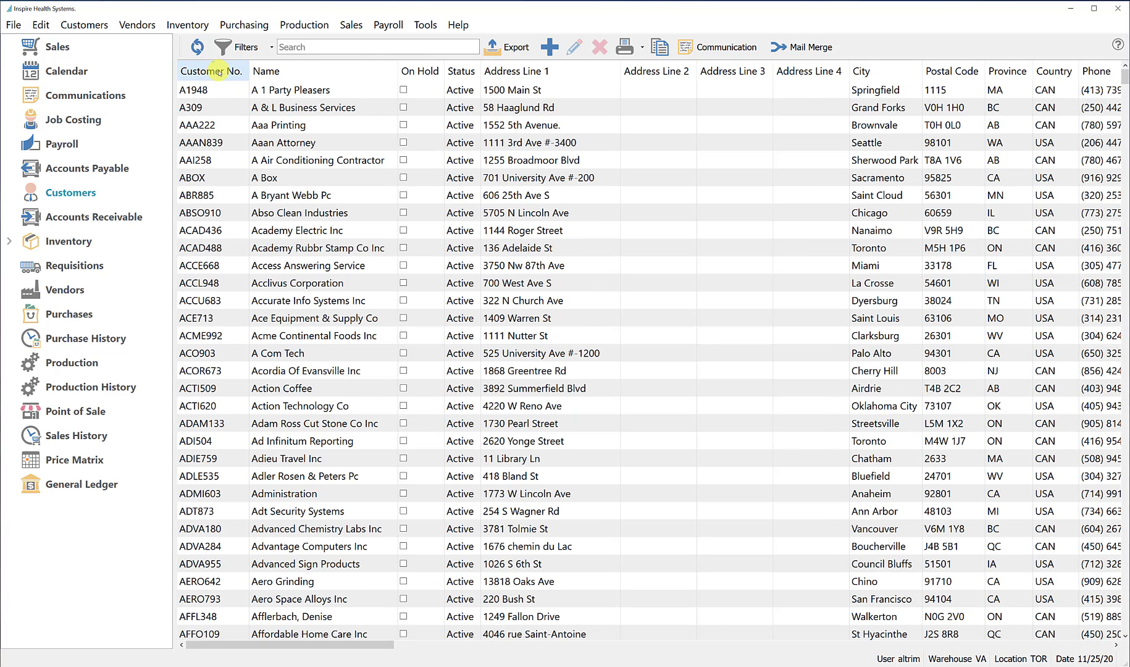
{"action": "left_click", "coordinate": [333, 68]}
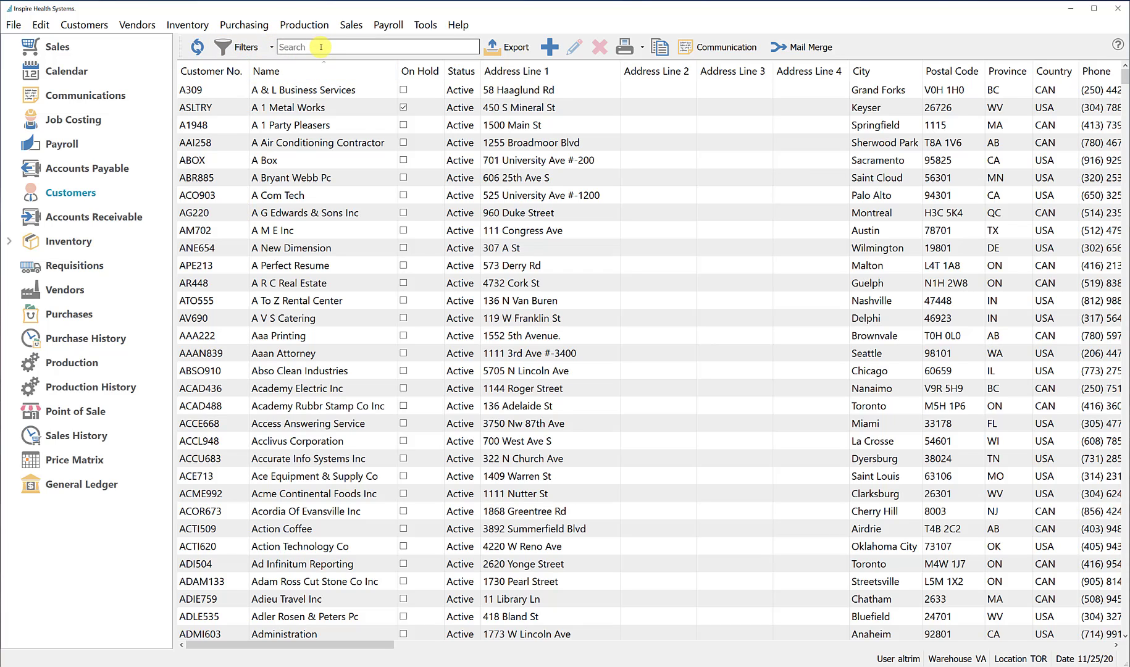
Find the first customer whose name starts with "Action", view the Action Coffee record, and close it
{"action": "type", "text": "Action"}
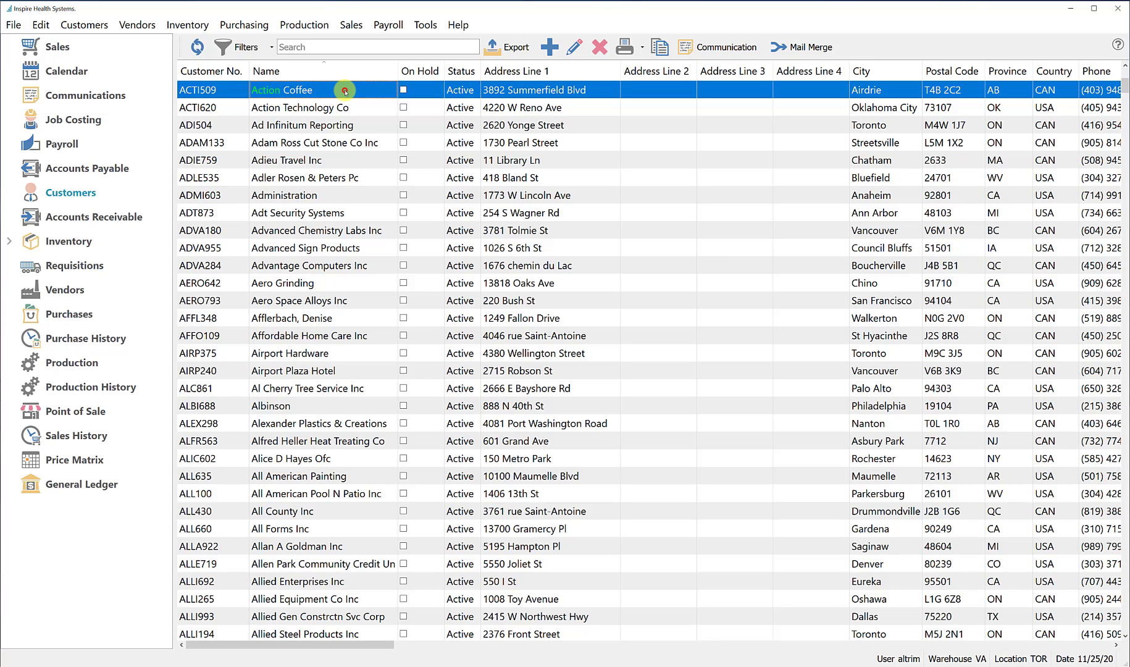
{"action": "double_click", "coordinate": [346, 91]}
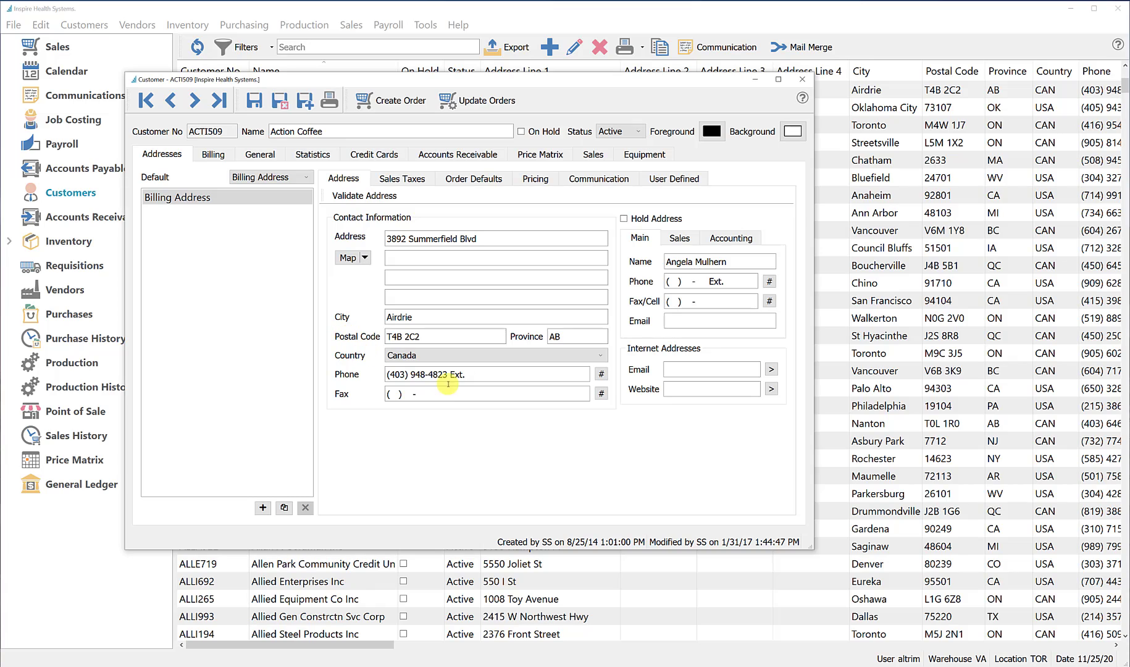
{"action": "left_click", "coordinate": [802, 79]}
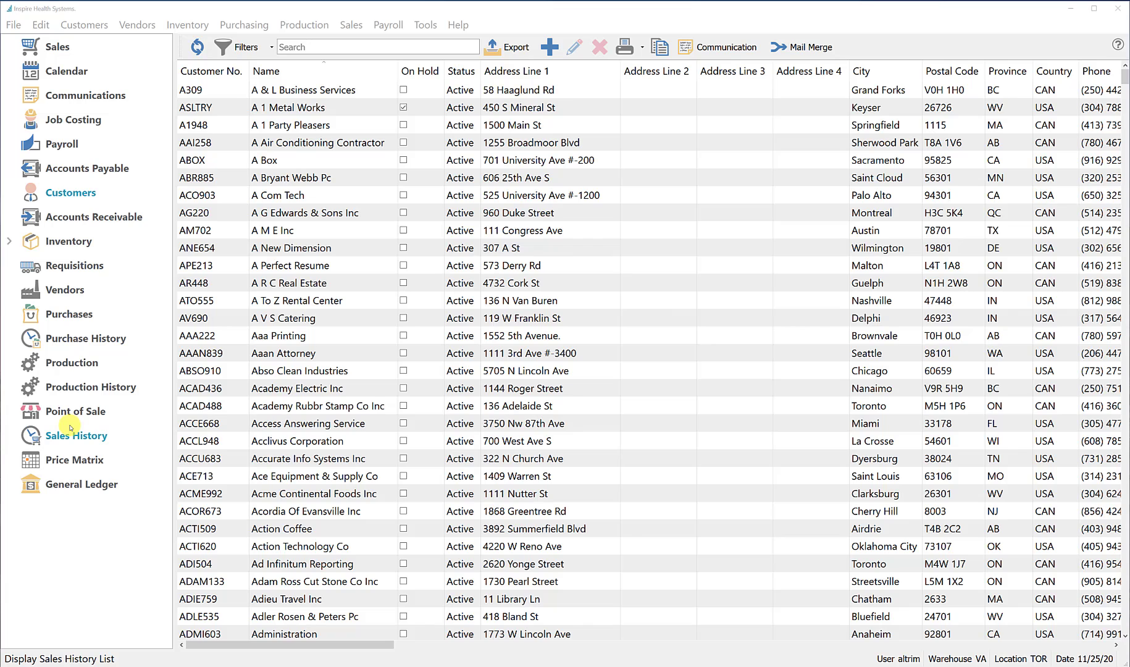
Display the sales history invoices and widen the Customer Name column to fit longer names
{"action": "left_click", "coordinate": [88, 442]}
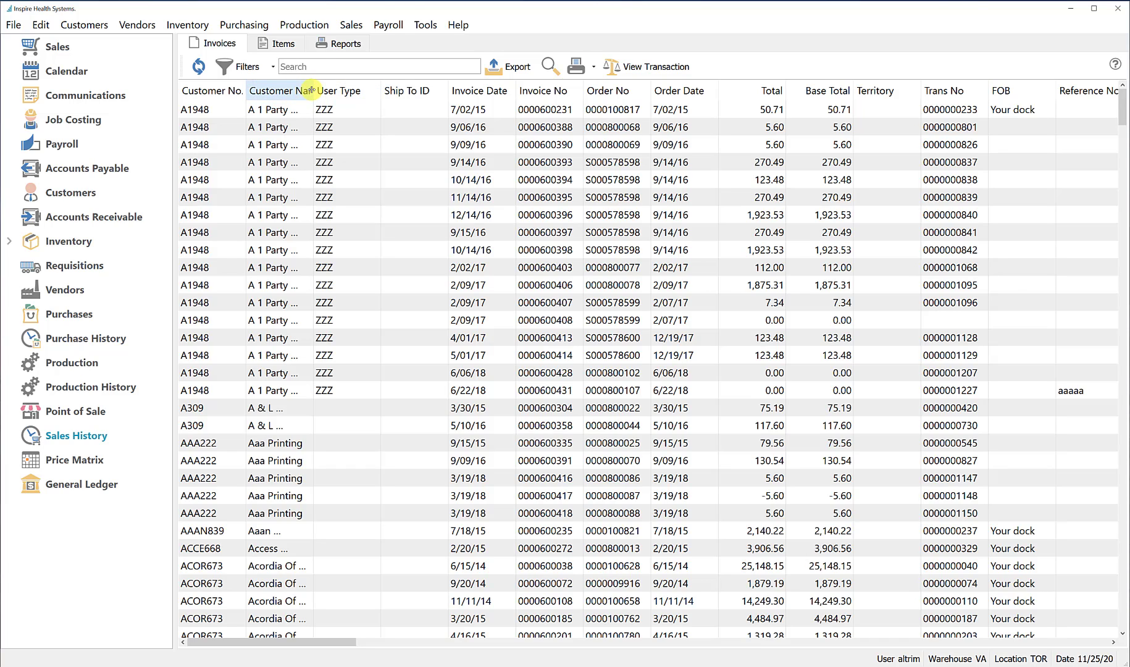
{"action": "left_click_drag", "start_coordinate": [314, 90], "coordinate": [352, 94]}
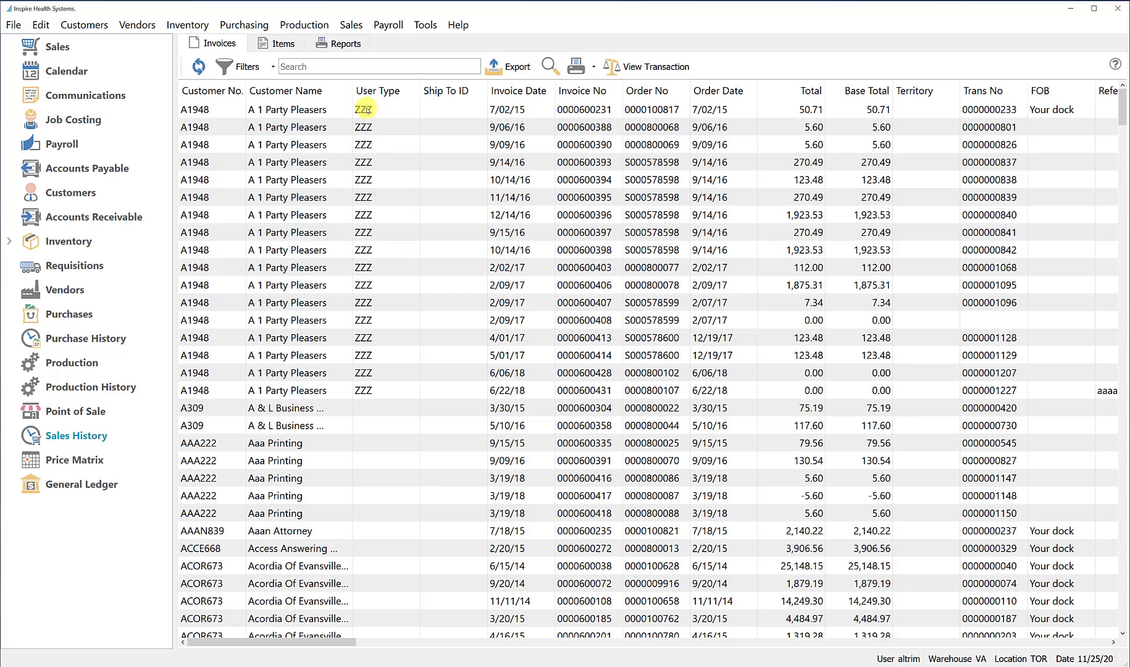
Hide the Reference No, FOB and Trans No columns in the sales history invoice list
{"action": "left_click", "coordinate": [396, 92]}
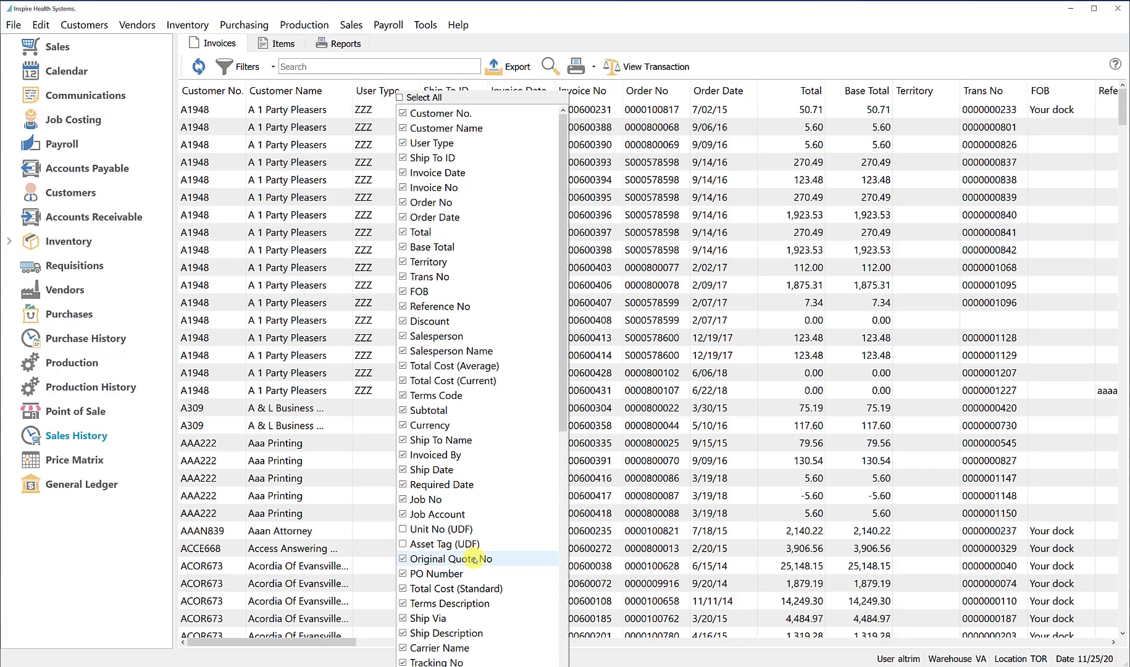
{"action": "left_click", "coordinate": [403, 306]}
{"action": "left_click", "coordinate": [403, 291]}
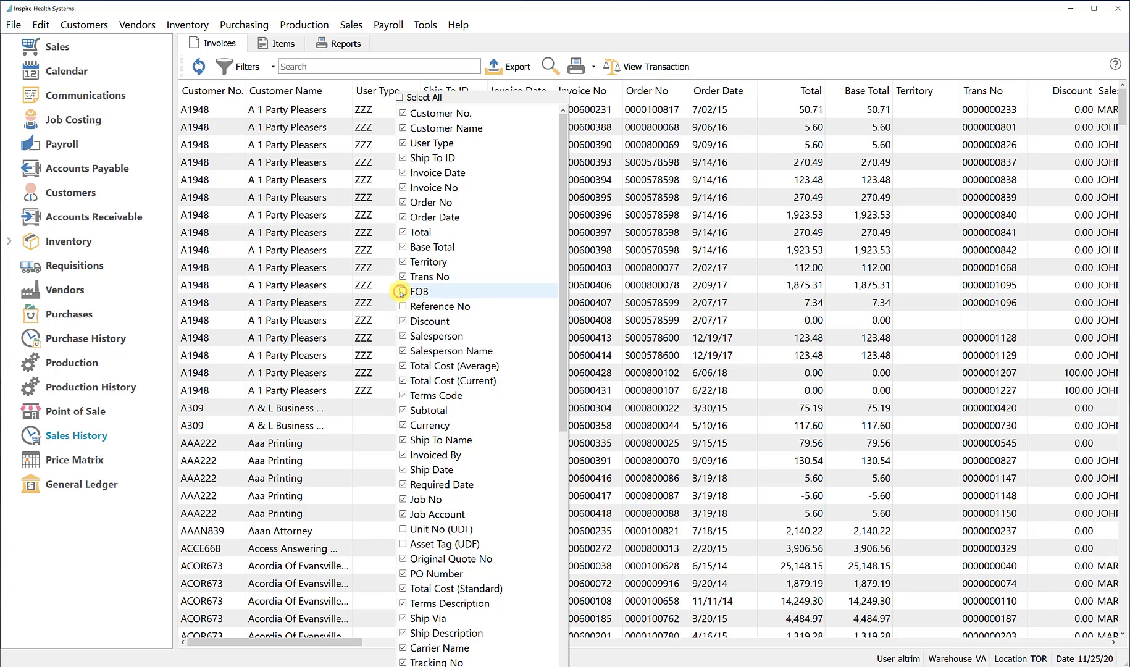
{"action": "left_click", "coordinate": [404, 277]}
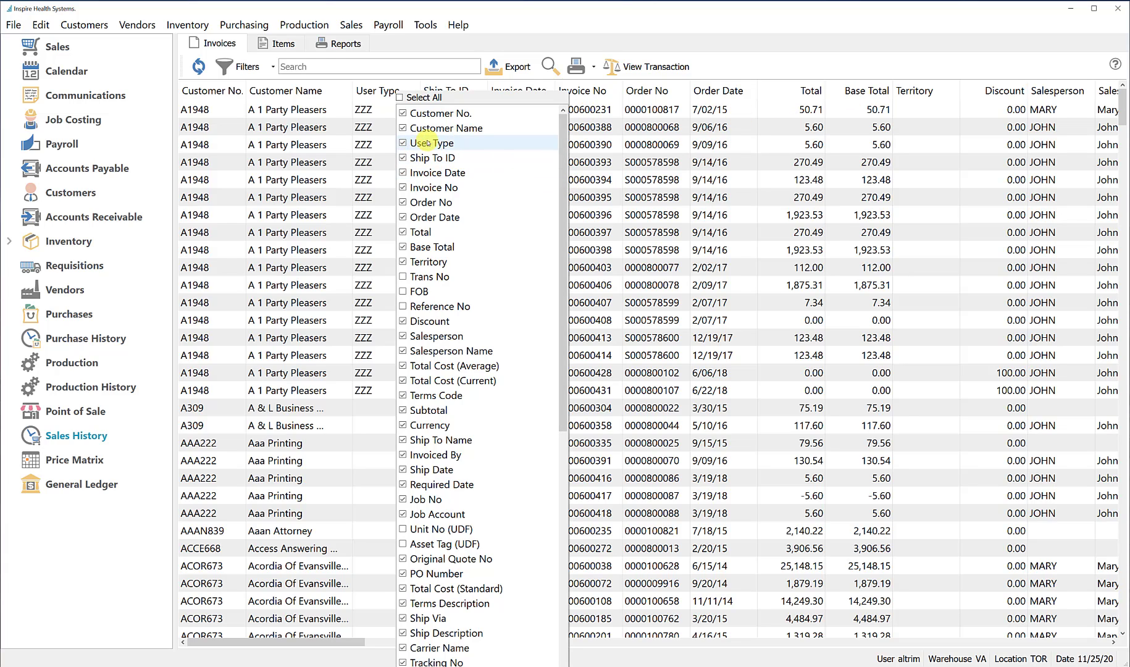
Hide the User Type column in the invoice list and move Invoice Date to just after Invoice No
{"action": "left_click", "coordinate": [500, 96]}
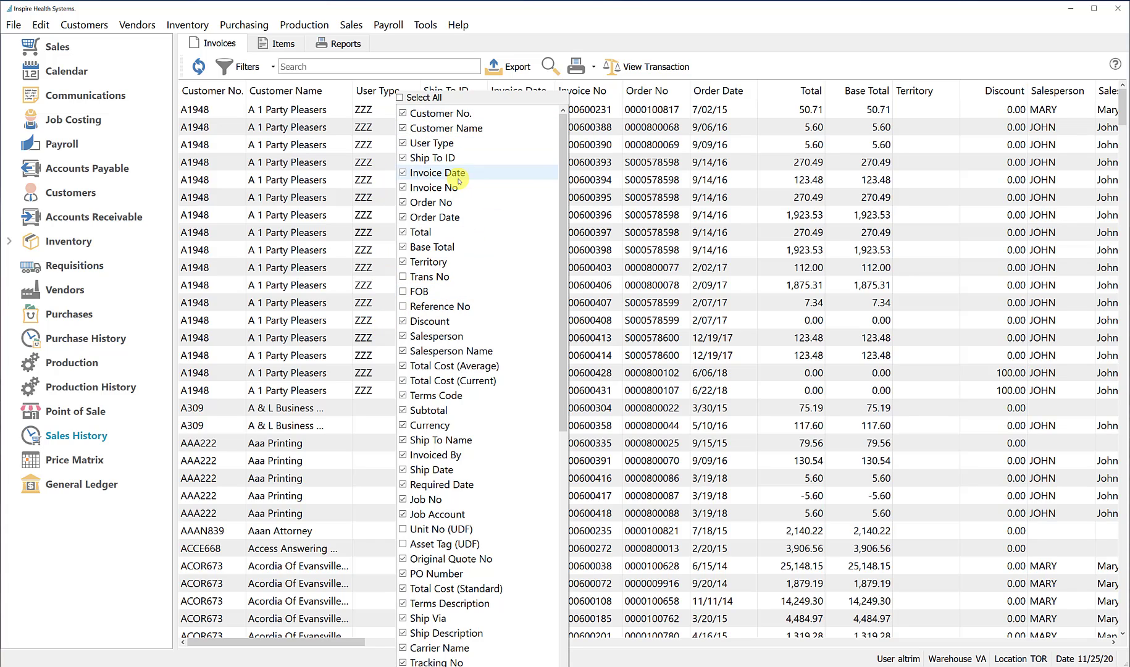
{"action": "left_click", "coordinate": [404, 144]}
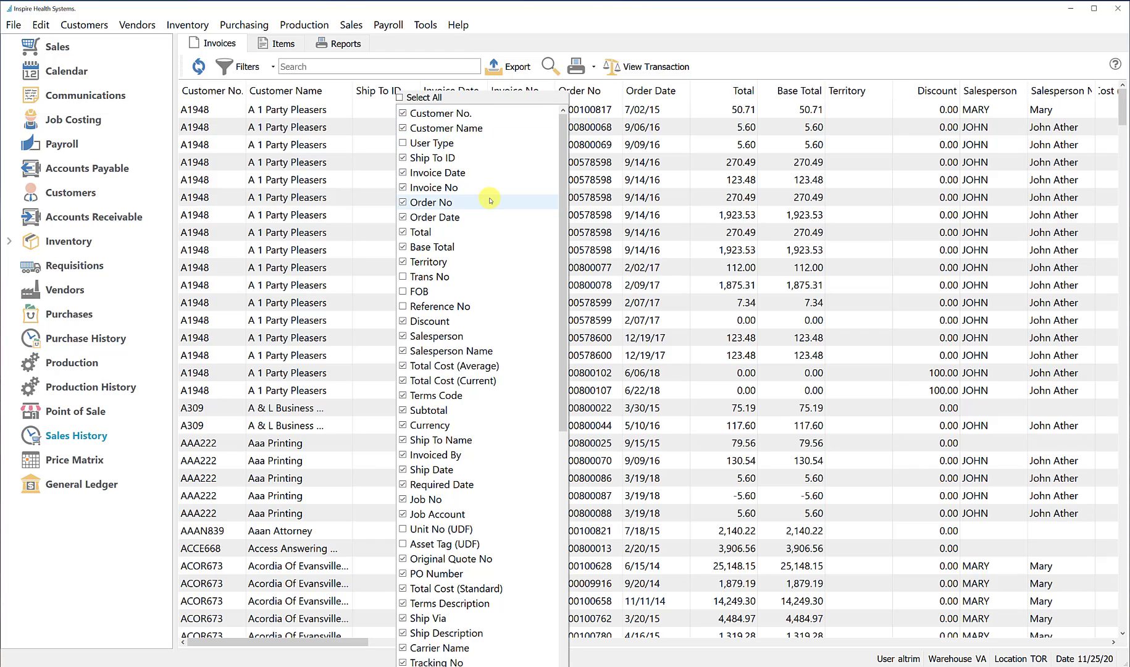
{"action": "left_click", "coordinate": [787, 30]}
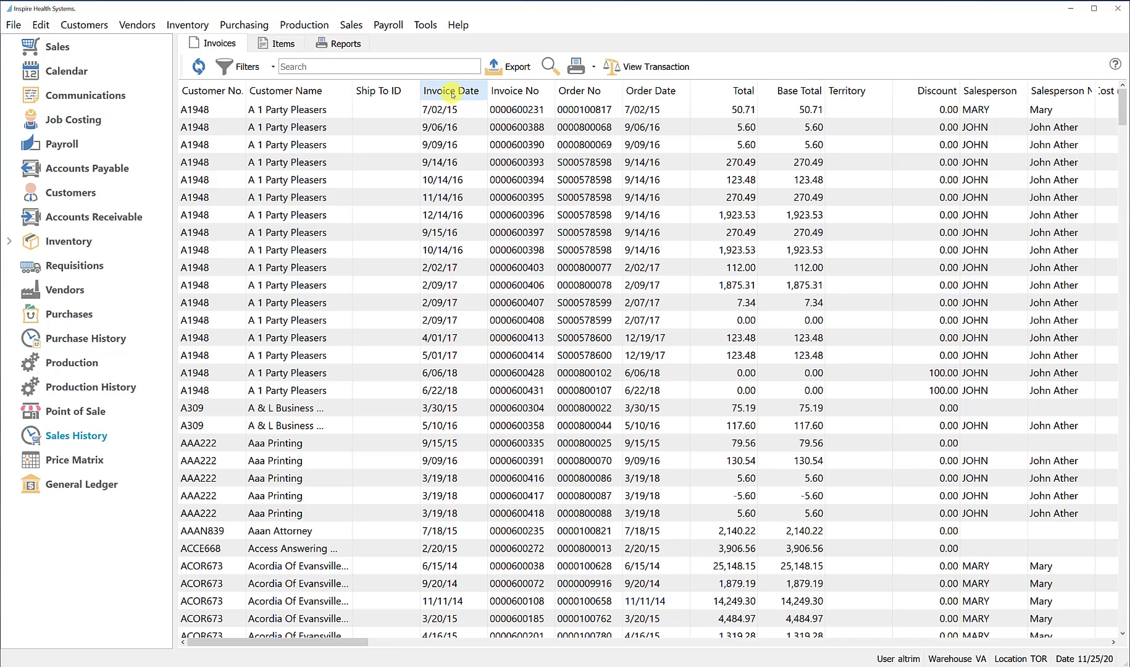
{"action": "left_click_drag", "start_coordinate": [453, 94], "coordinate": [550, 83]}
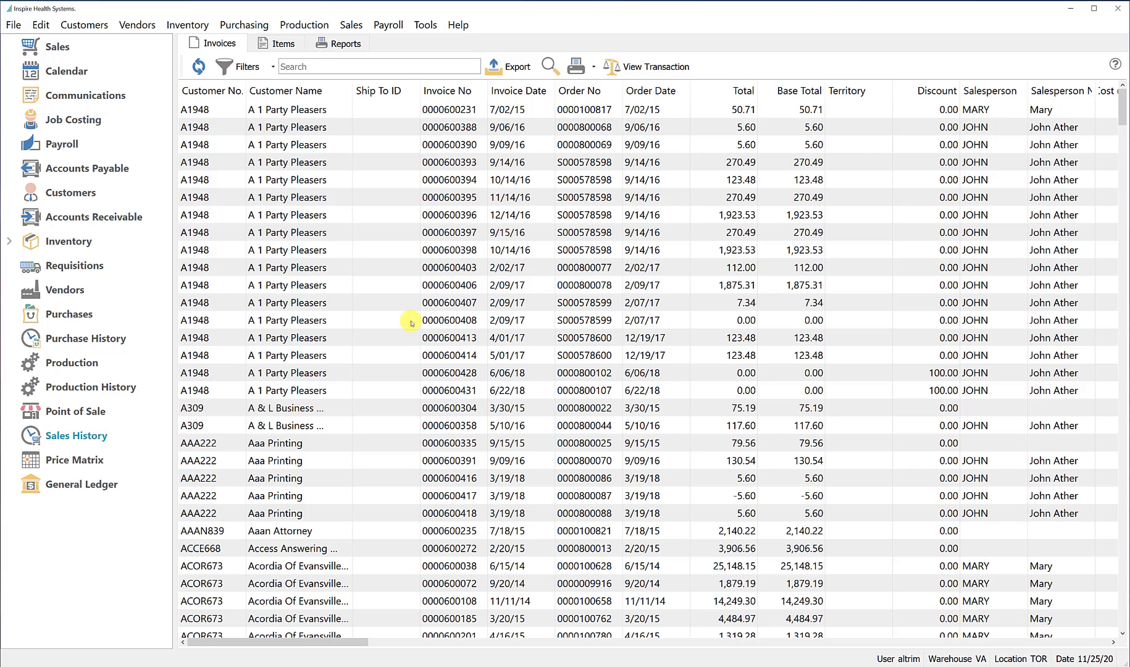
Add an invoice list filter on Invoice Date with the "is between" condition
{"action": "left_click", "coordinate": [247, 66]}
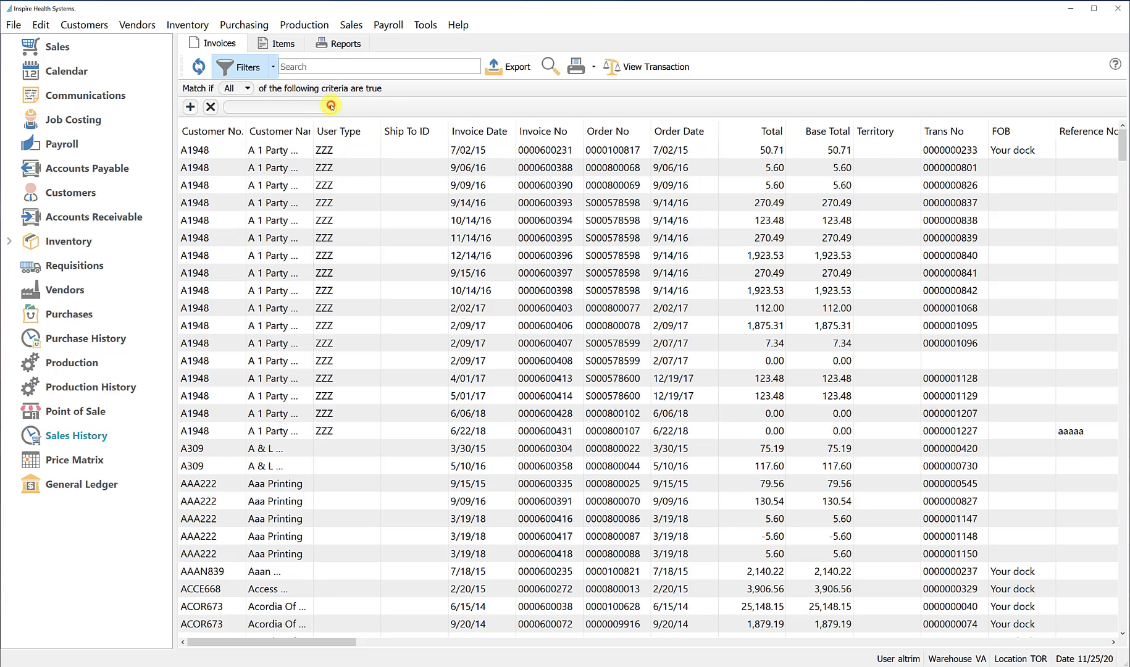
{"action": "left_click", "coordinate": [331, 105]}
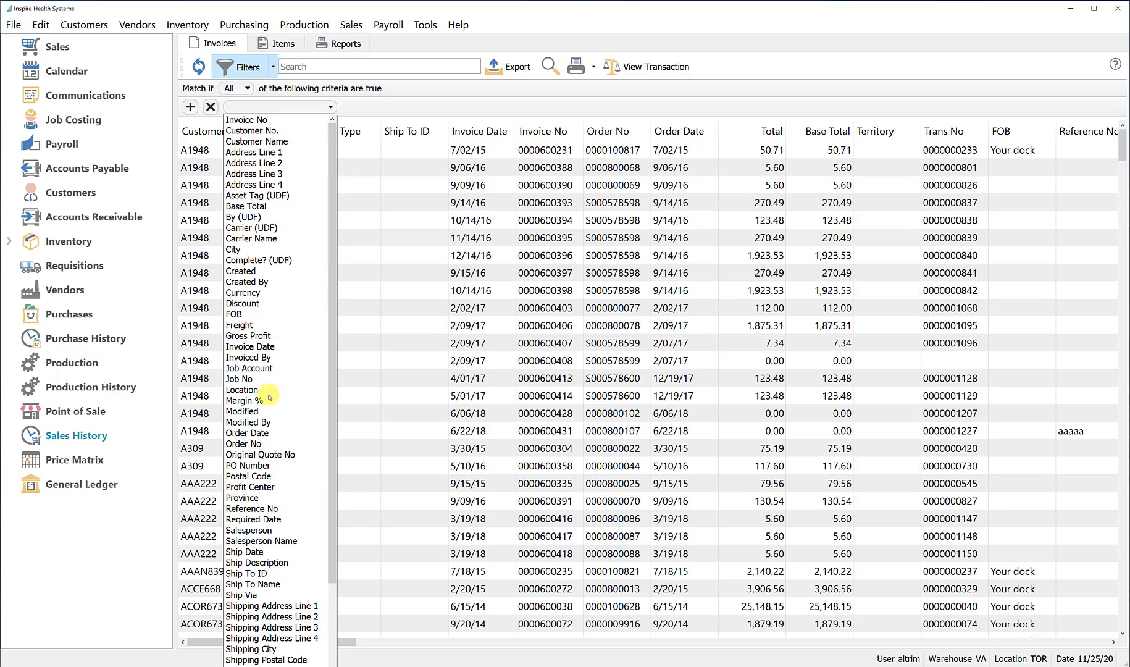
{"action": "left_click", "coordinate": [266, 347]}
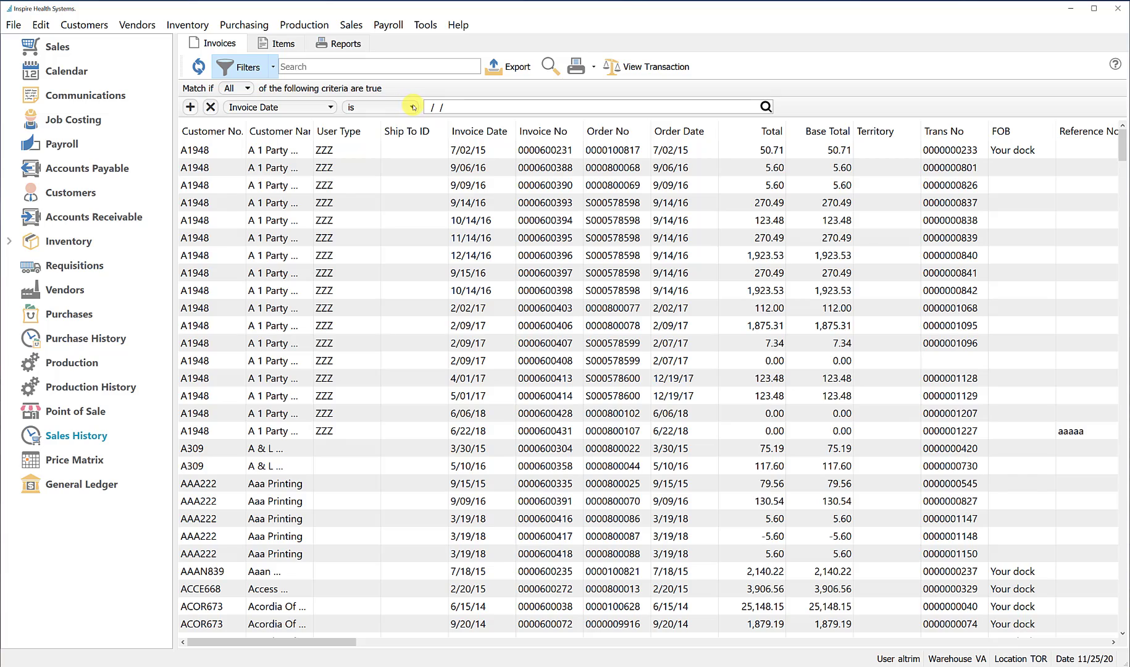
{"action": "left_click", "coordinate": [413, 107]}
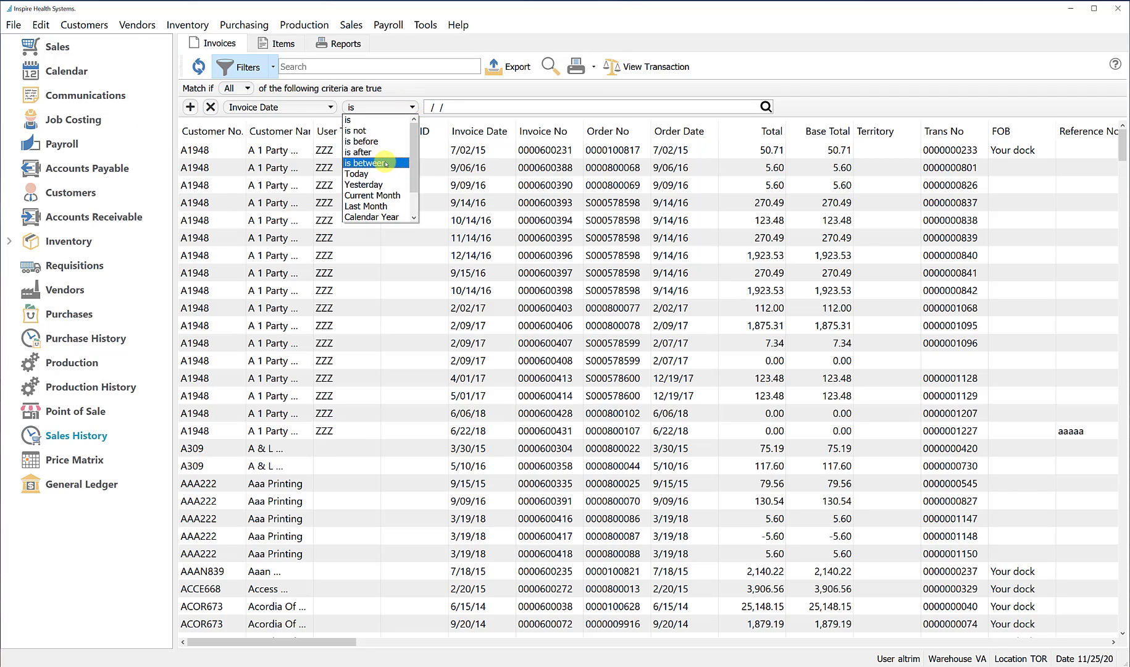
{"action": "left_click", "coordinate": [386, 163]}
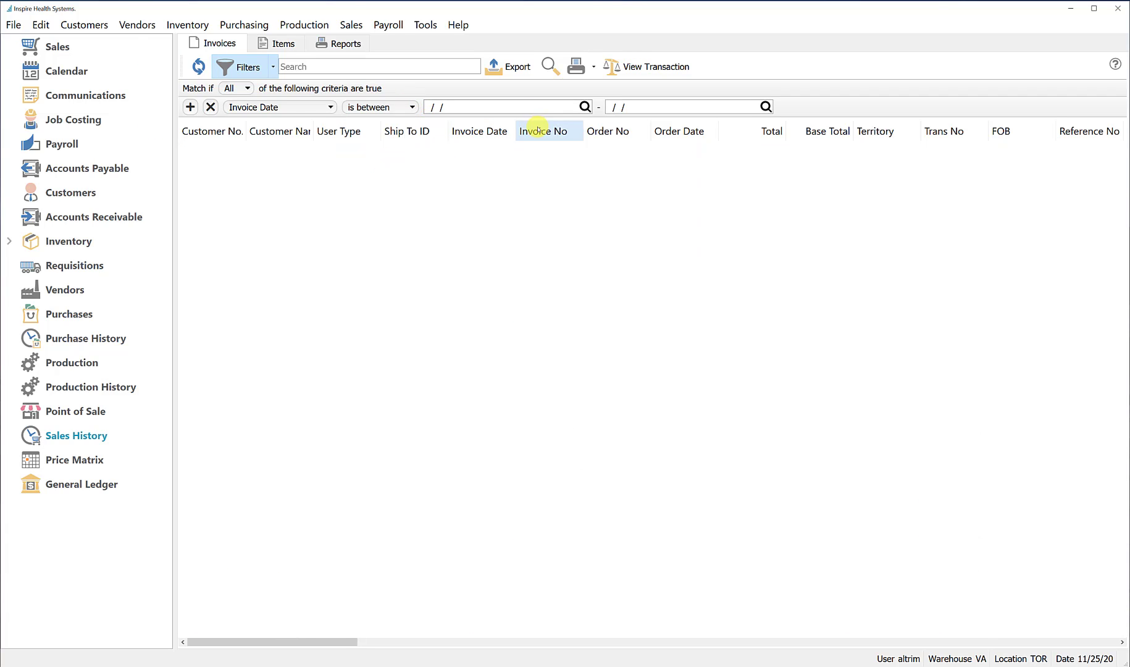
Set the start date of the Invoice Date filter to January 1, 2016
{"action": "left_click", "coordinate": [584, 107]}
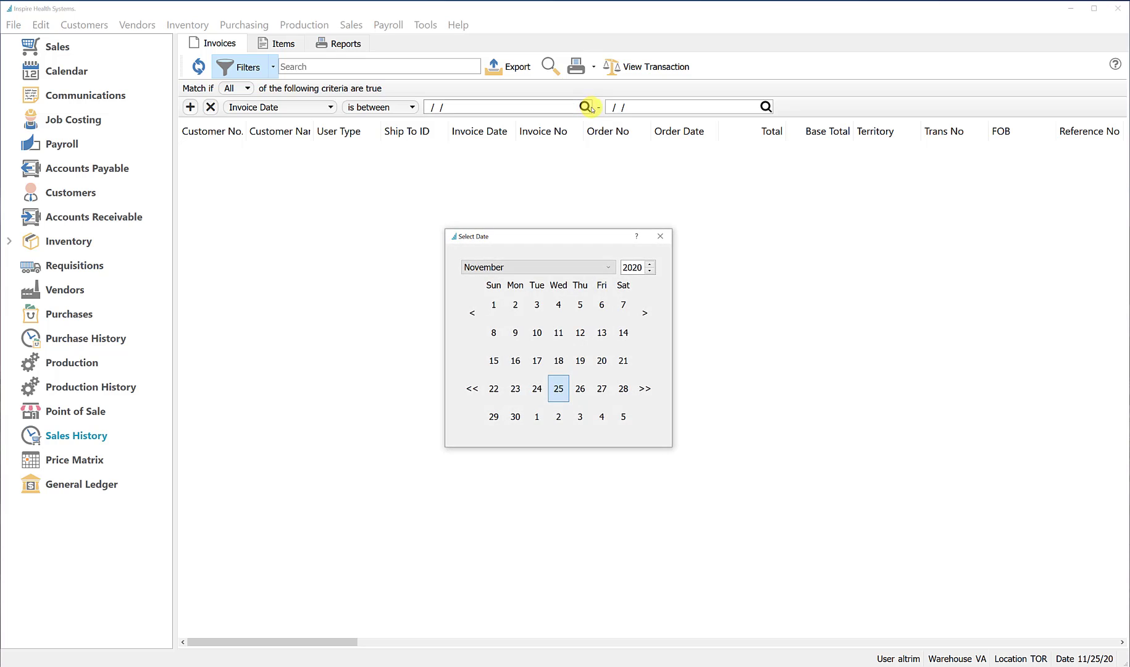
{"action": "left_click", "coordinate": [650, 270]}
{"action": "left_click", "coordinate": [650, 270]}
{"action": "left_click", "coordinate": [651, 270]}
{"action": "left_click", "coordinate": [650, 270]}
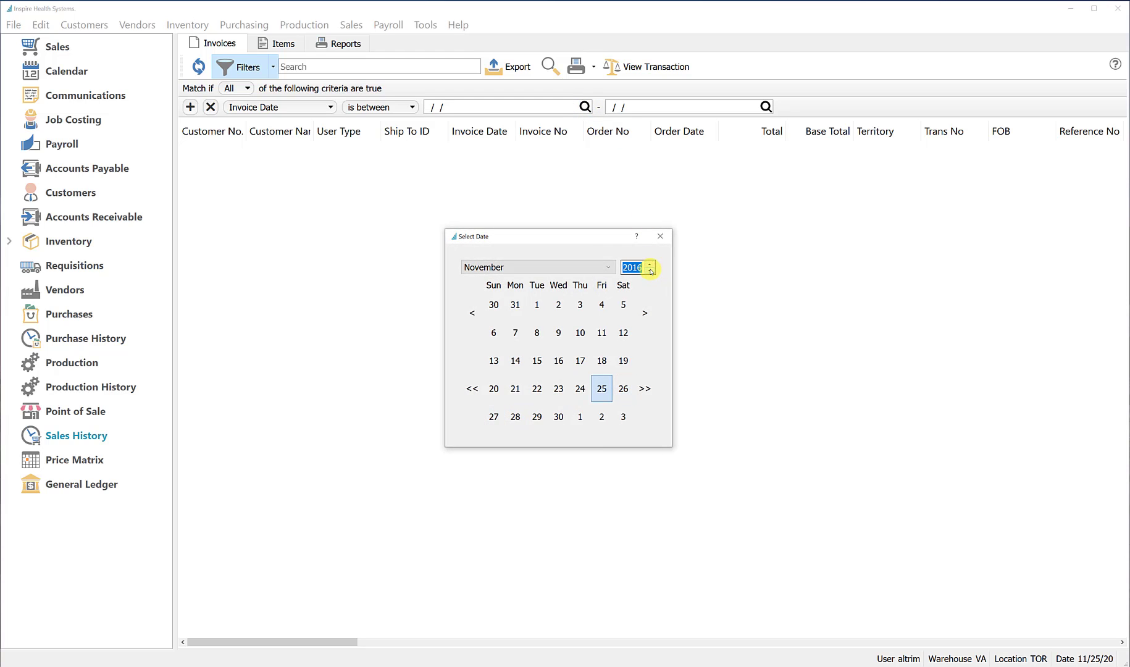
{"action": "left_click", "coordinate": [541, 266]}
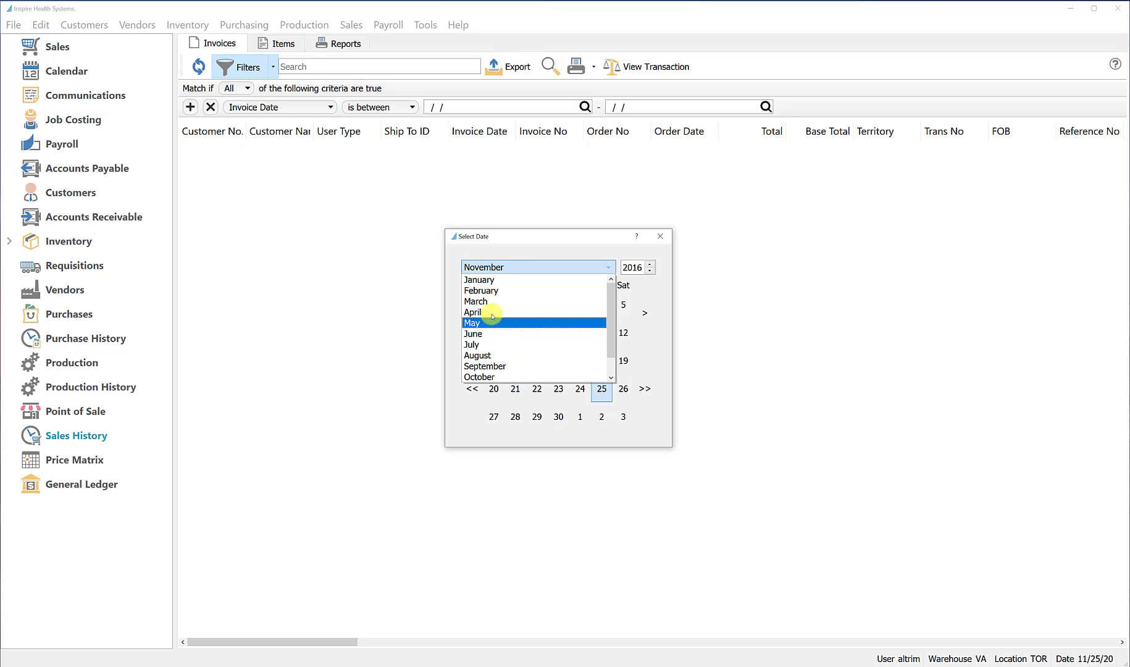
{"action": "left_click", "coordinate": [487, 272]}
{"action": "left_click", "coordinate": [488, 276]}
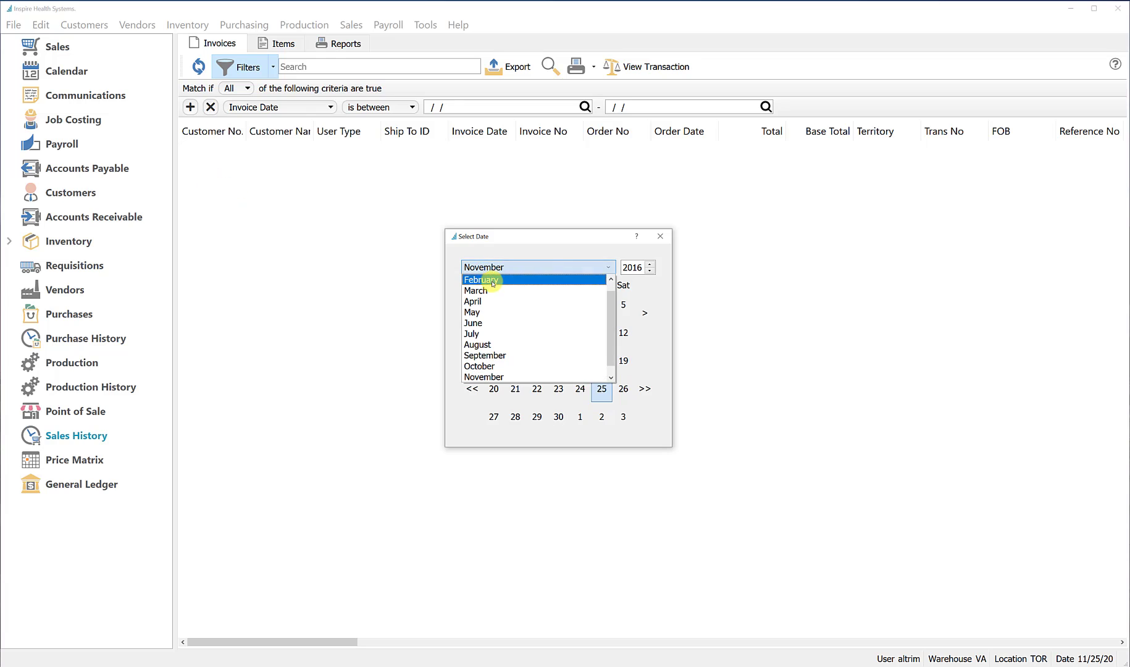
{"action": "left_click", "coordinate": [491, 279]}
{"action": "left_click", "coordinate": [493, 278]}
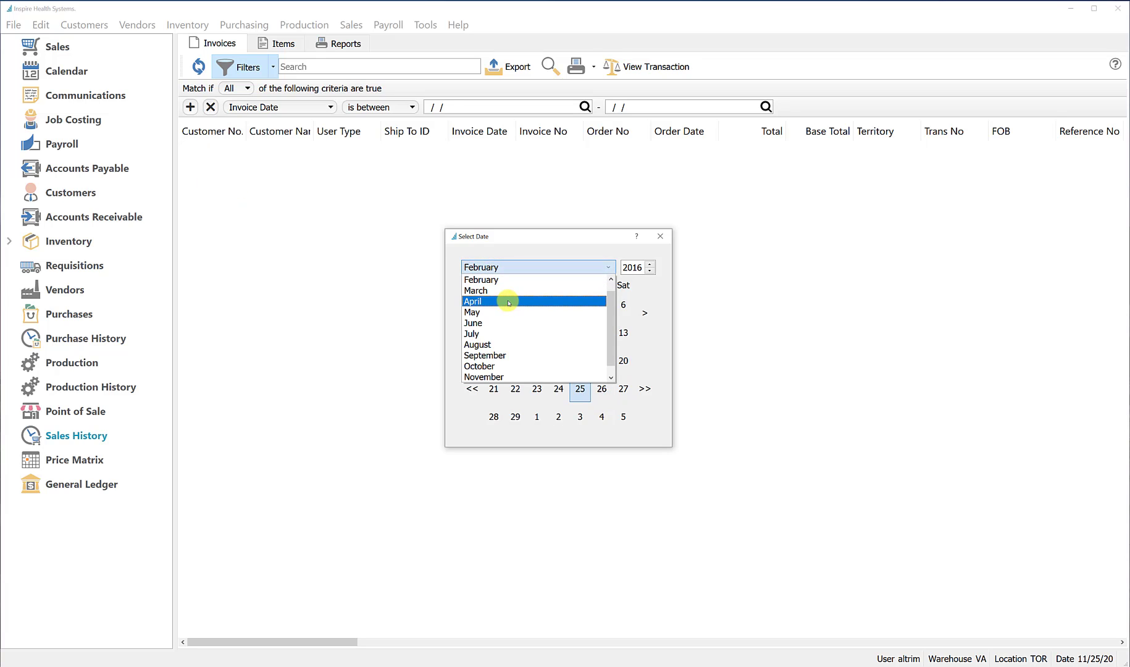
{"action": "left_click", "coordinate": [480, 280]}
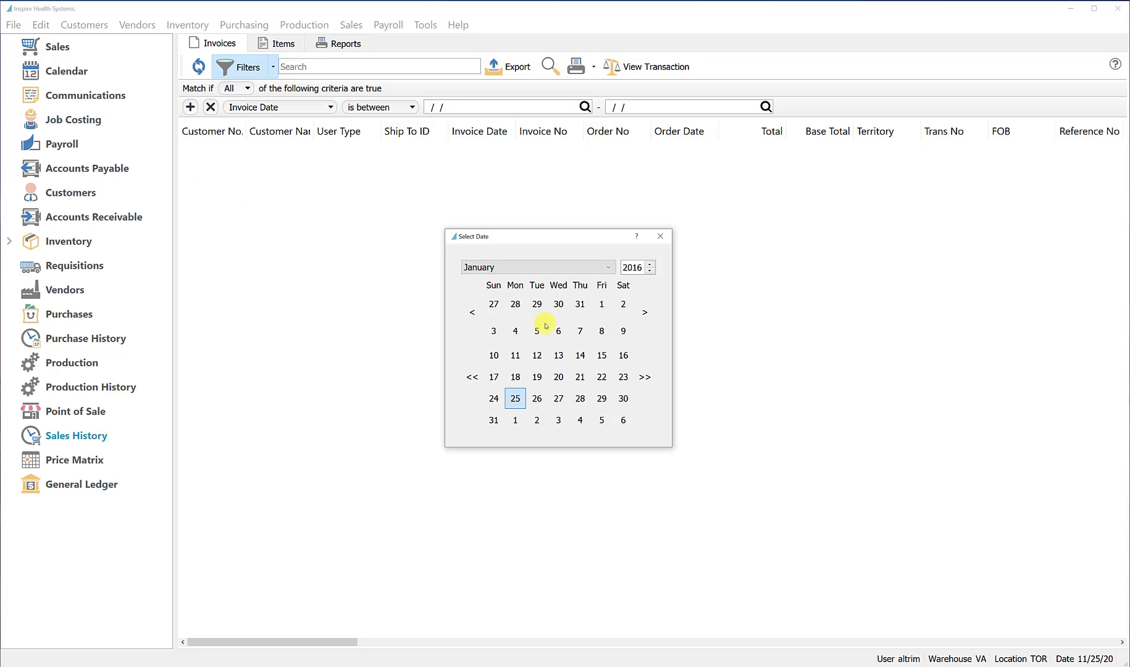
{"action": "double_click", "coordinate": [602, 303]}
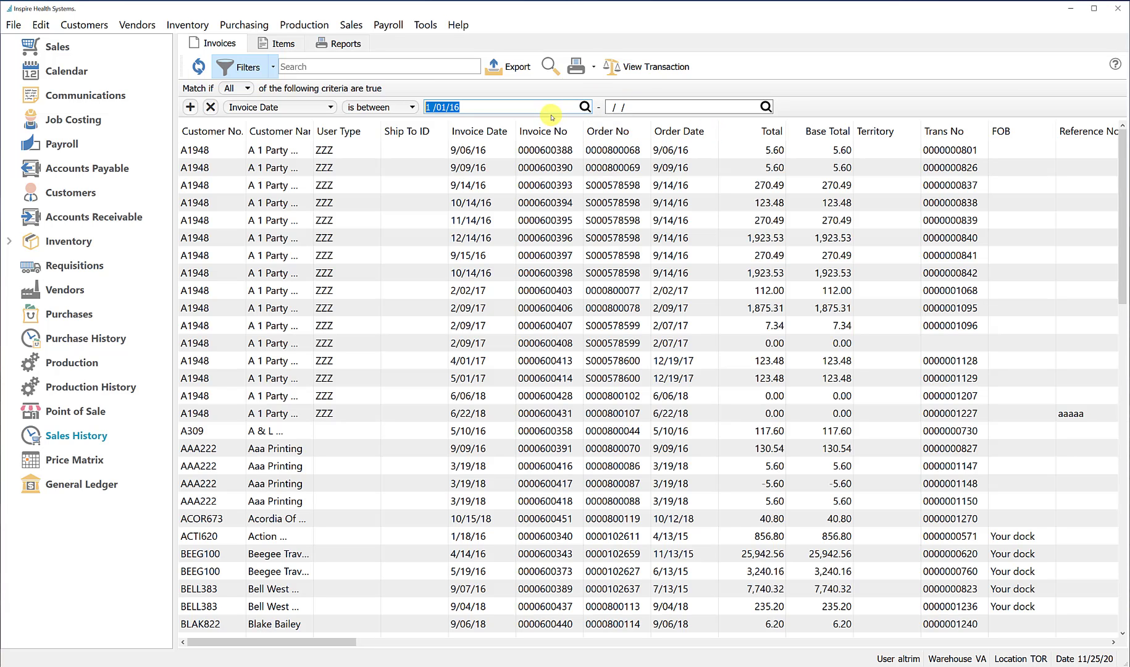
Set the end date of the Invoice Date filter to December 31, 2016
{"action": "left_click", "coordinate": [766, 107]}
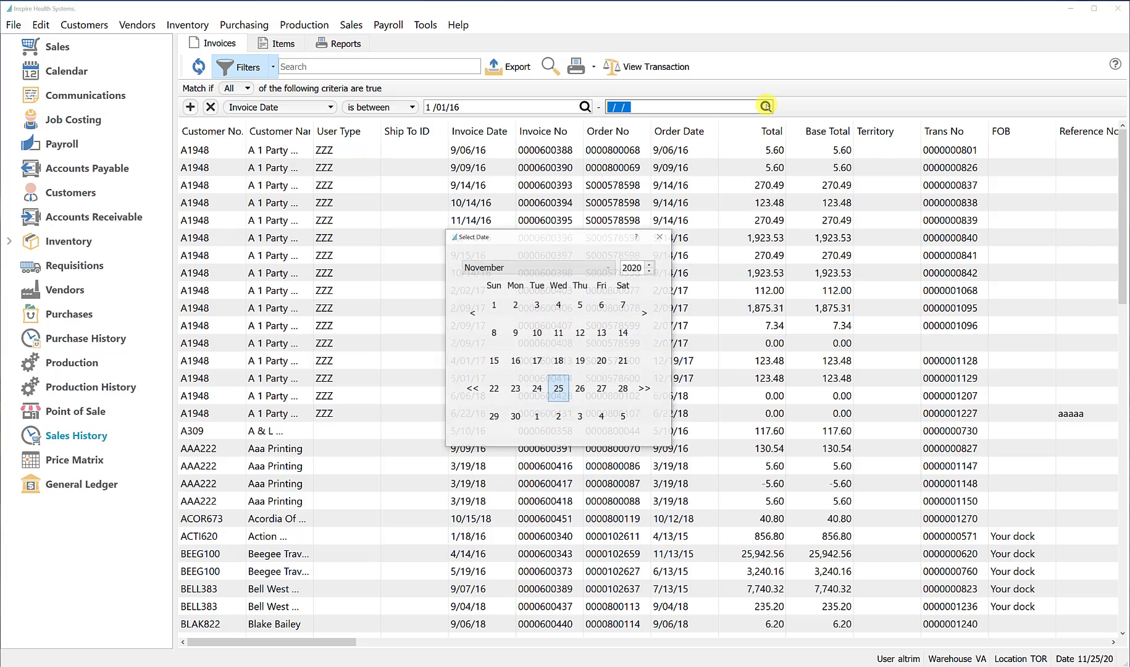
{"action": "left_click", "coordinate": [651, 272]}
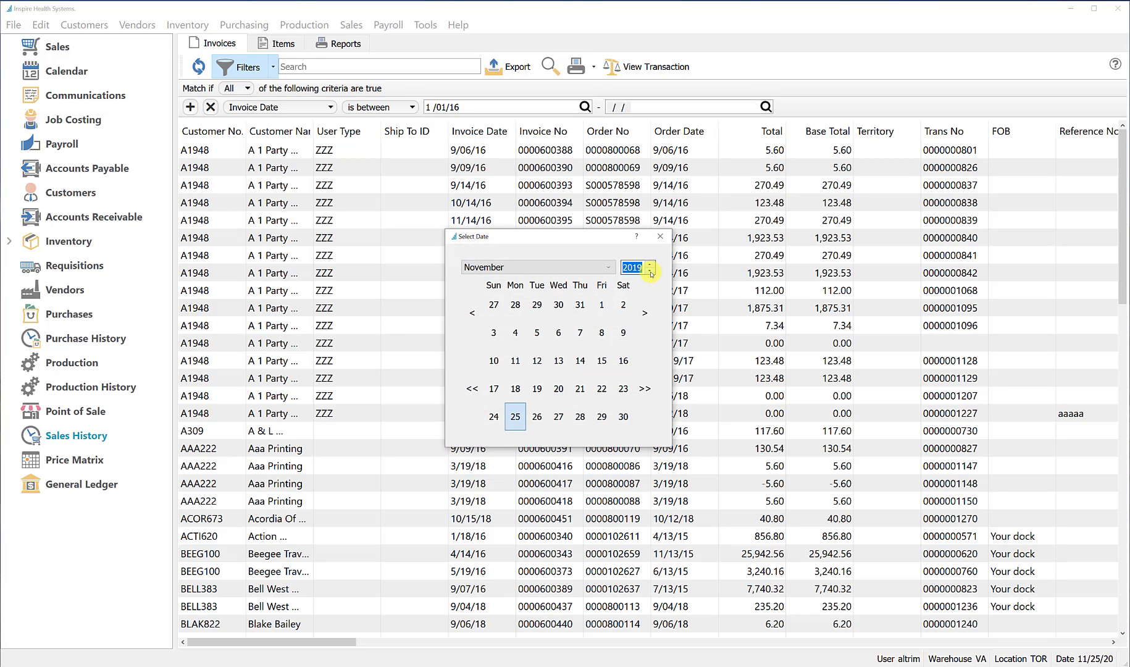
{"action": "left_click", "coordinate": [651, 272]}
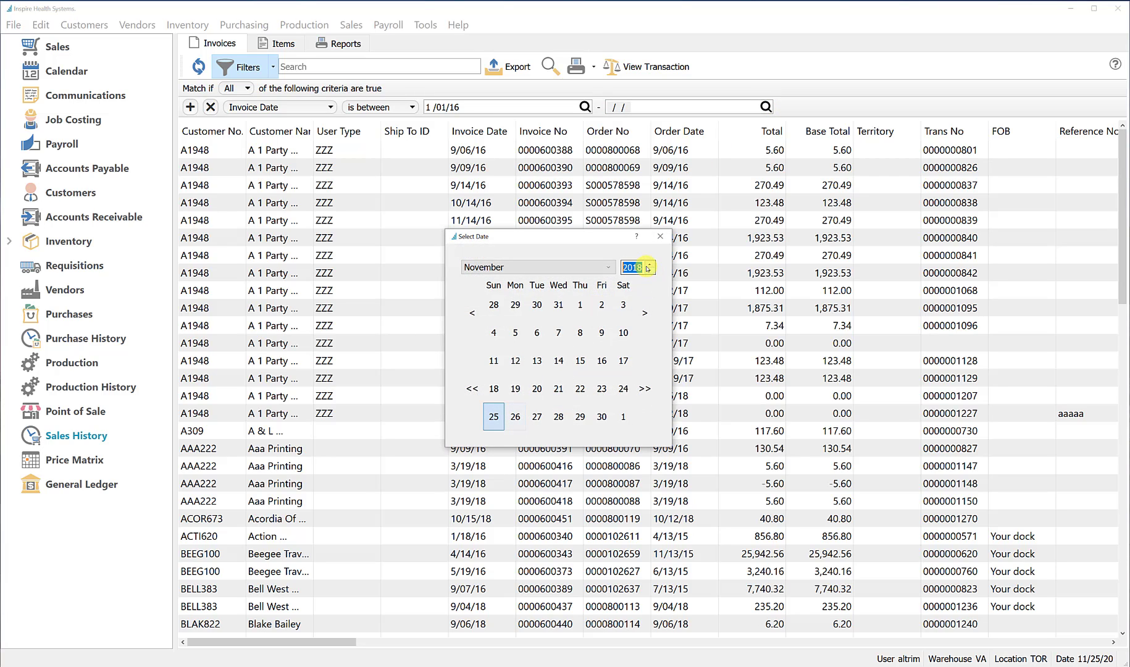
{"action": "left_click", "coordinate": [651, 272]}
{"action": "left_click", "coordinate": [652, 272]}
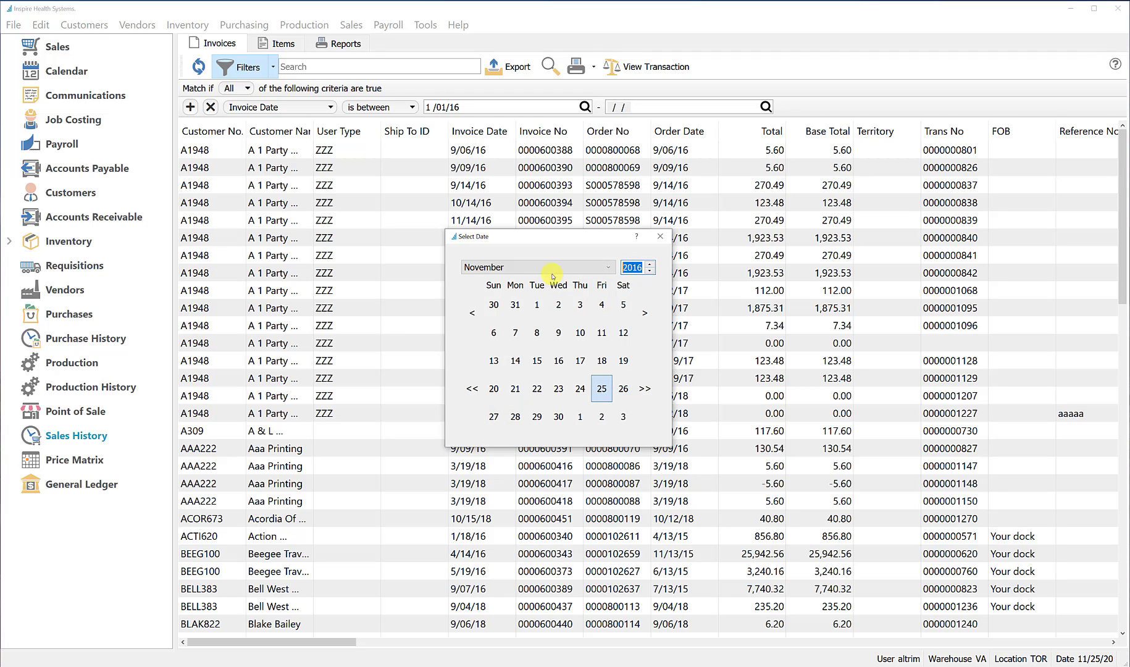
{"action": "left_click", "coordinate": [548, 268]}
{"action": "scroll", "coordinate": [516, 358], "scroll_direction": "down", "scroll_amount": 1}
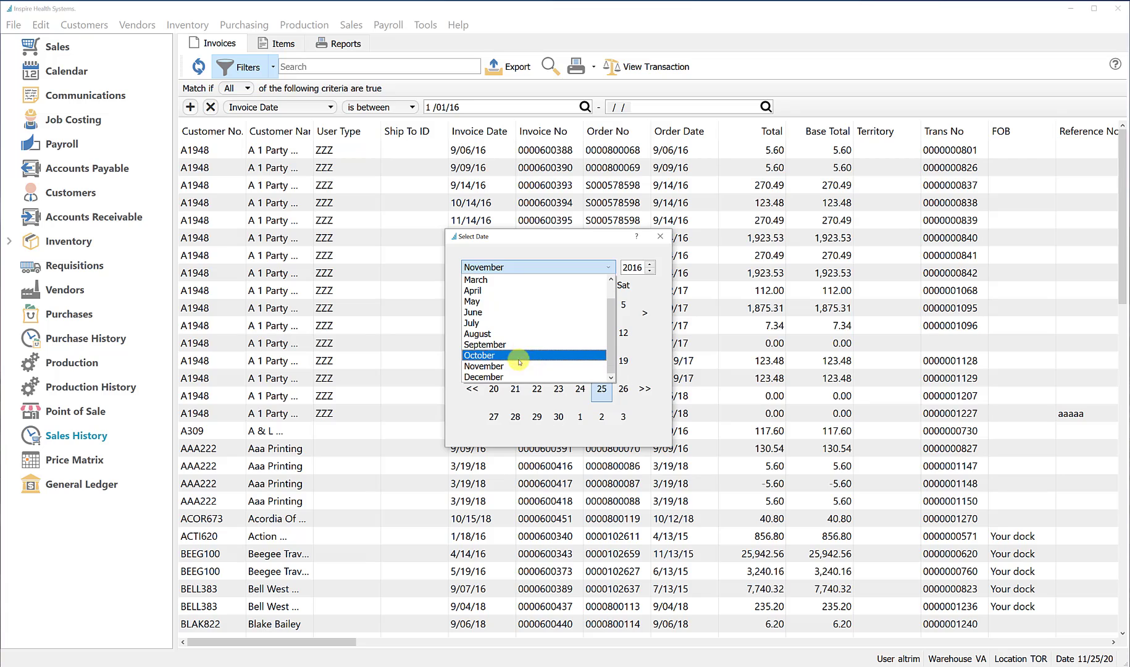
{"action": "left_click", "coordinate": [508, 377]}
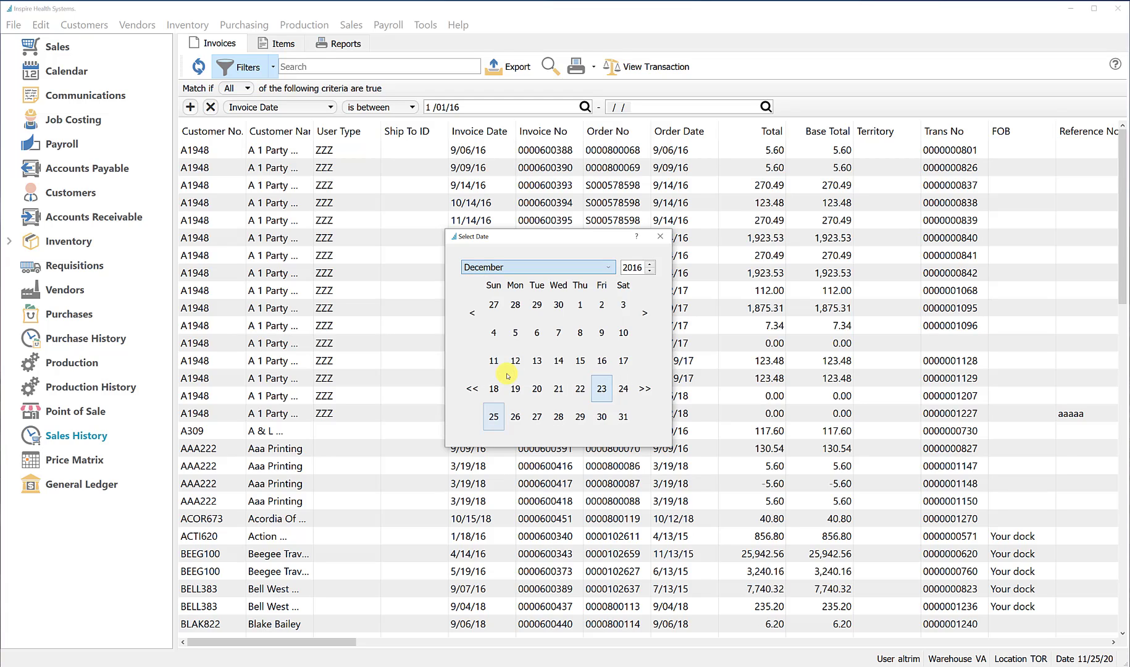
{"action": "double_click", "coordinate": [624, 416]}
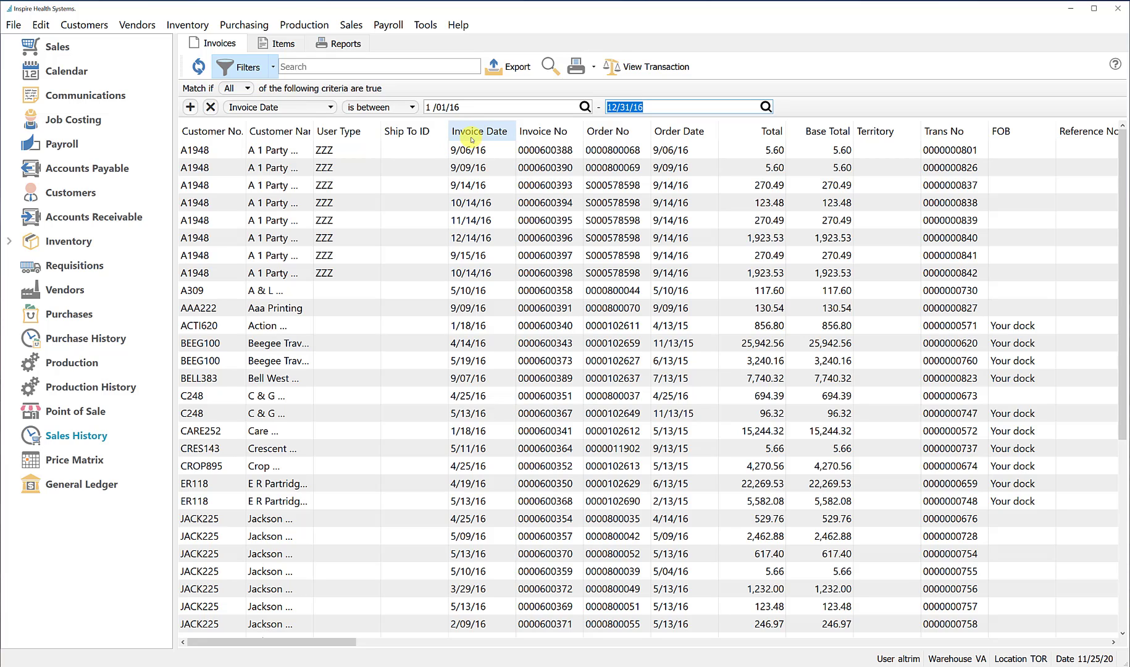
Sort the filtered invoices by invoice date, switching to descending order and back to ascending
{"action": "left_click", "coordinate": [488, 131]}
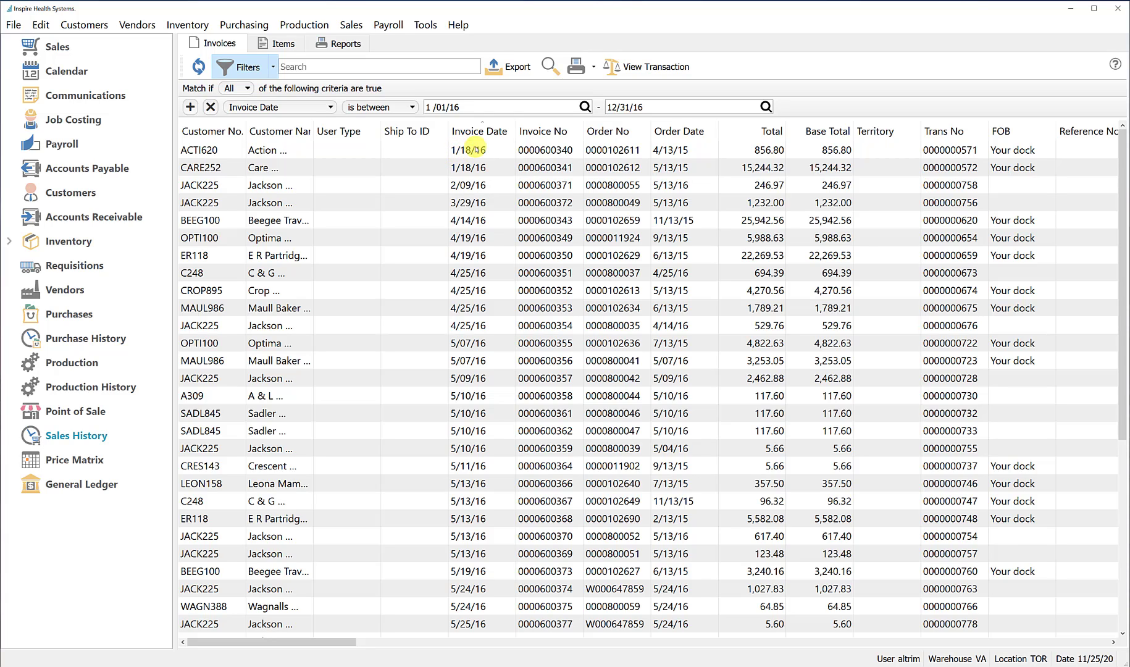
{"action": "left_click", "coordinate": [480, 130]}
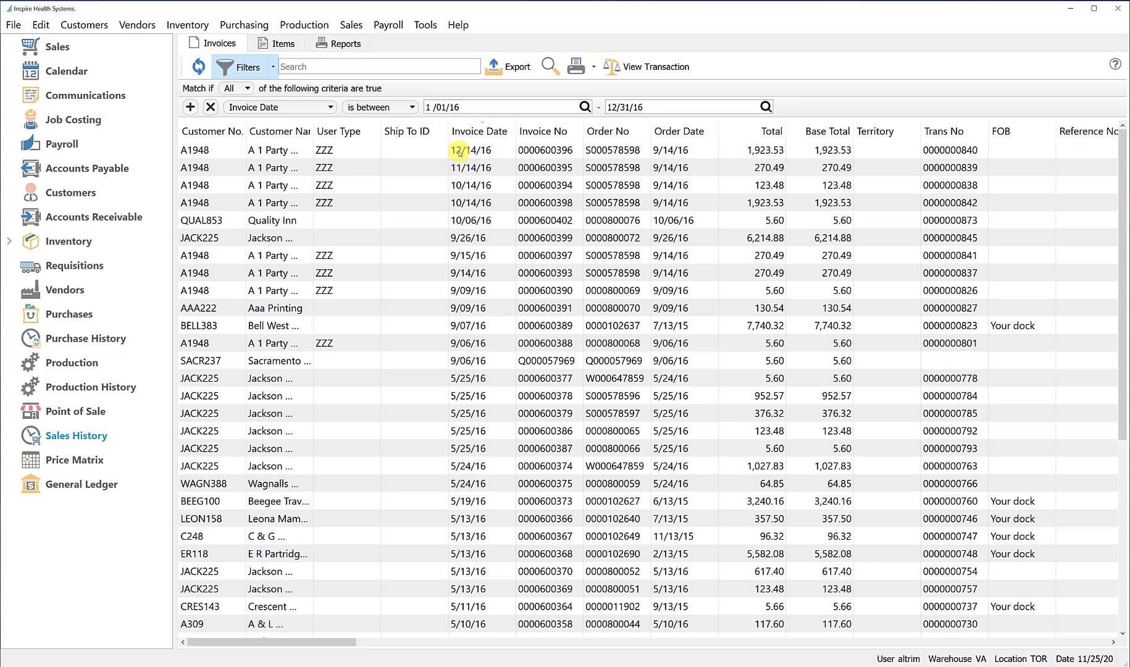
{"action": "left_click", "coordinate": [488, 131]}
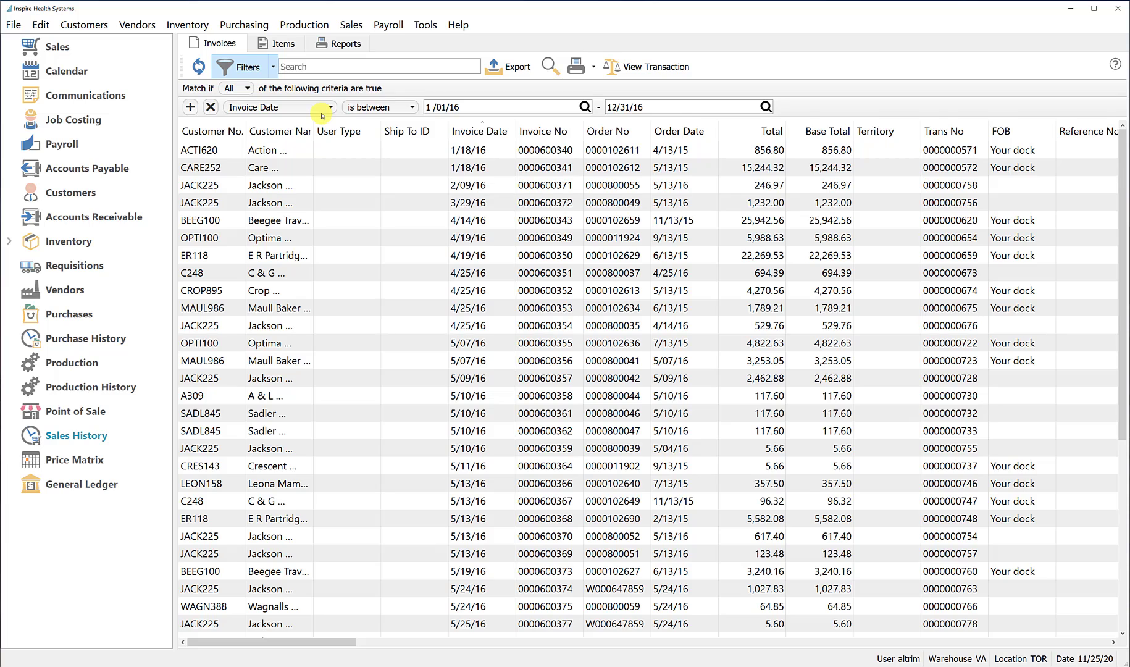
Add a second filter criterion on Salesperson with the "is between" condition
{"action": "left_click", "coordinate": [190, 107]}
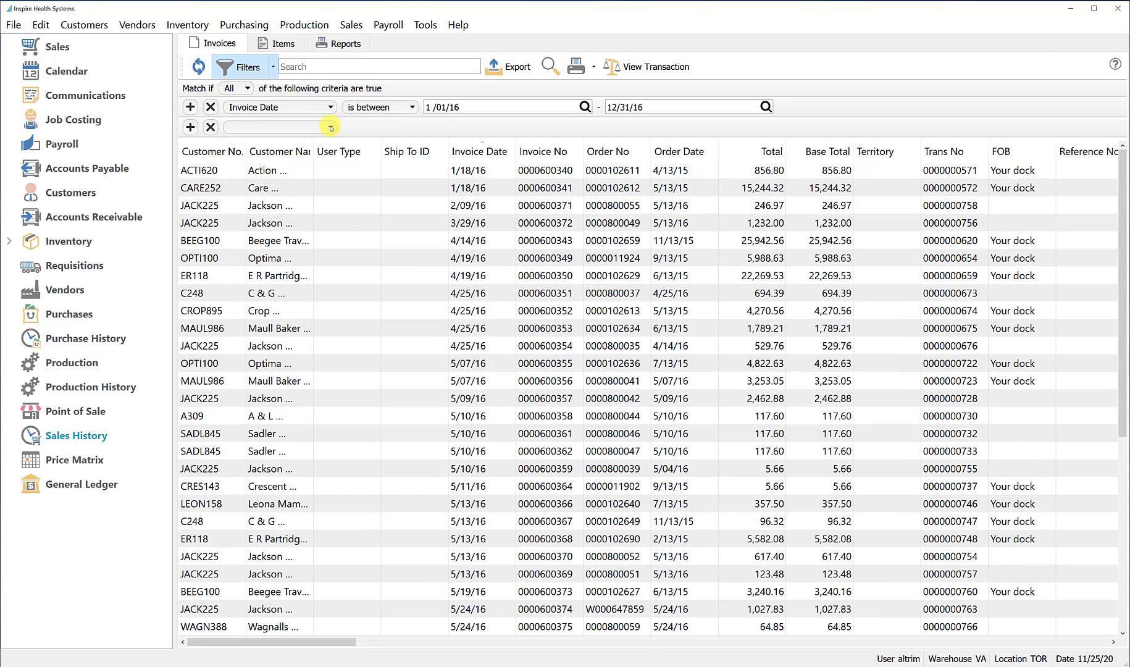
{"action": "left_click", "coordinate": [331, 126]}
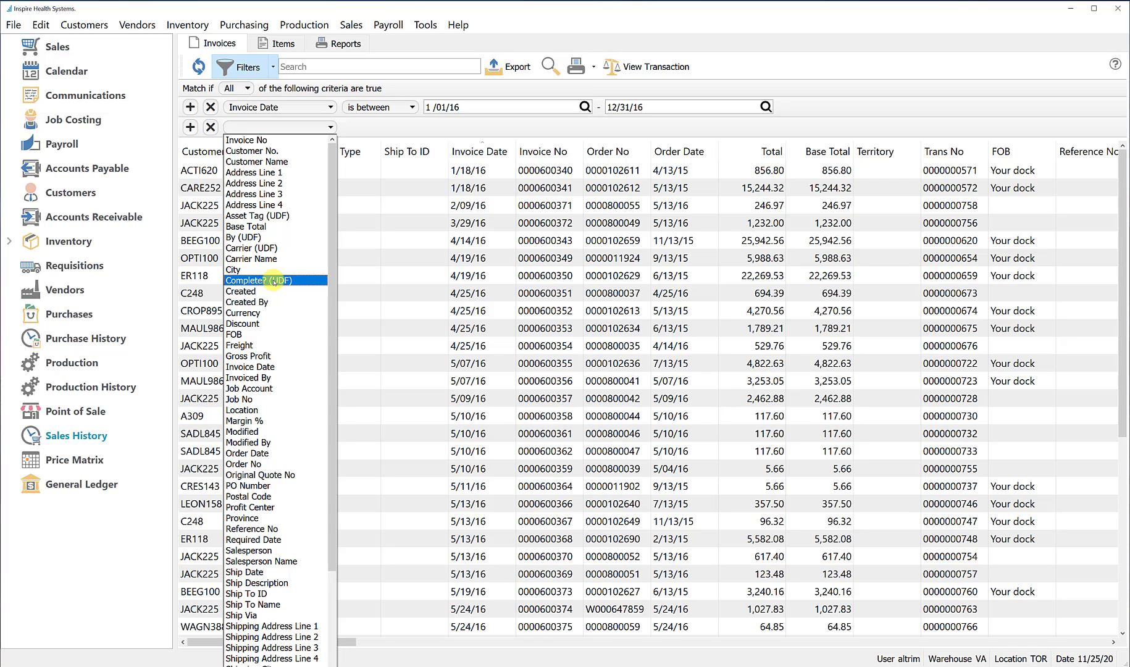
{"action": "left_click", "coordinate": [269, 551]}
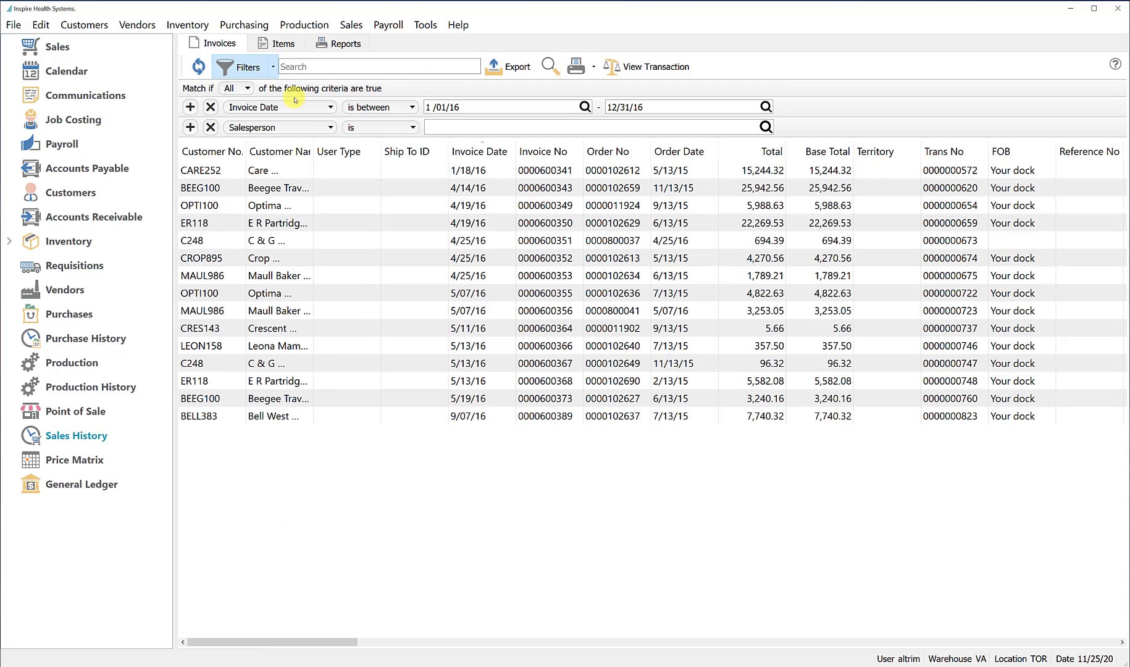
{"action": "left_click", "coordinate": [414, 128]}
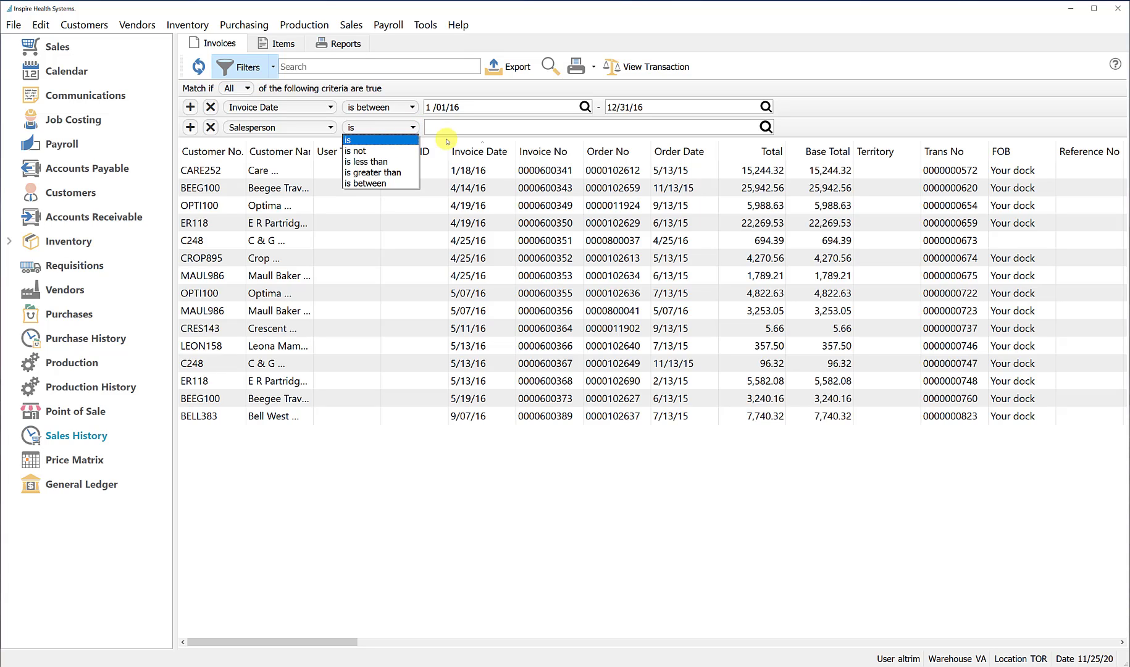
{"action": "left_click", "coordinate": [375, 183]}
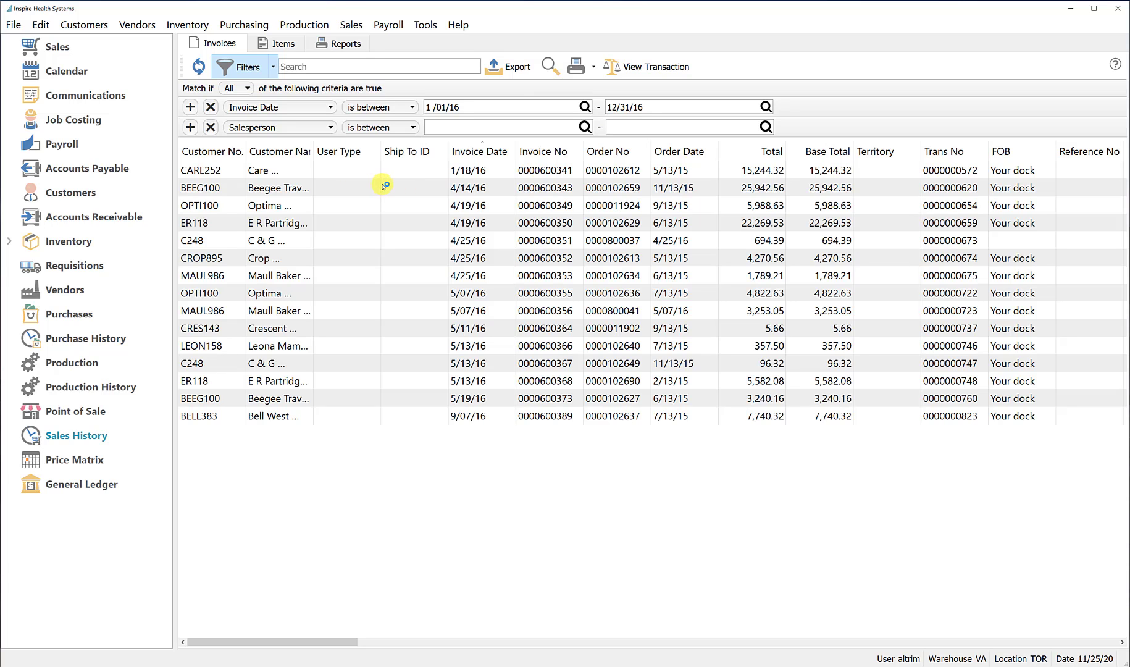
Set the Salesperson range from the first to the second listed salesperson and widen the Customer Name column to show full names
{"action": "left_click", "coordinate": [585, 128]}
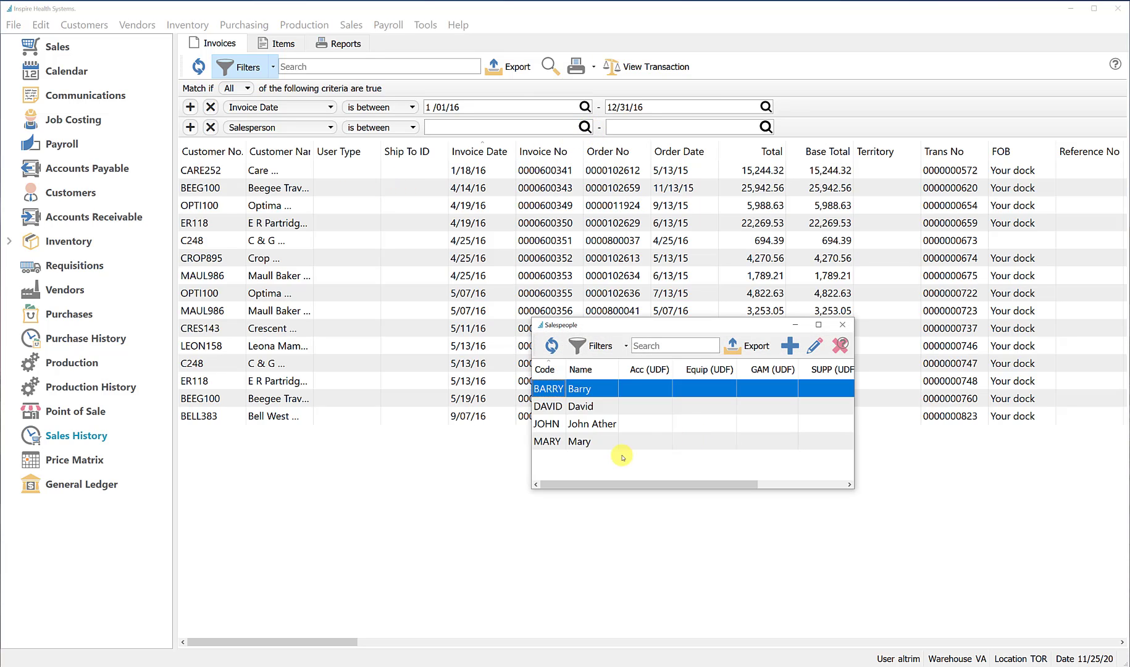
{"action": "double_click", "coordinate": [548, 388]}
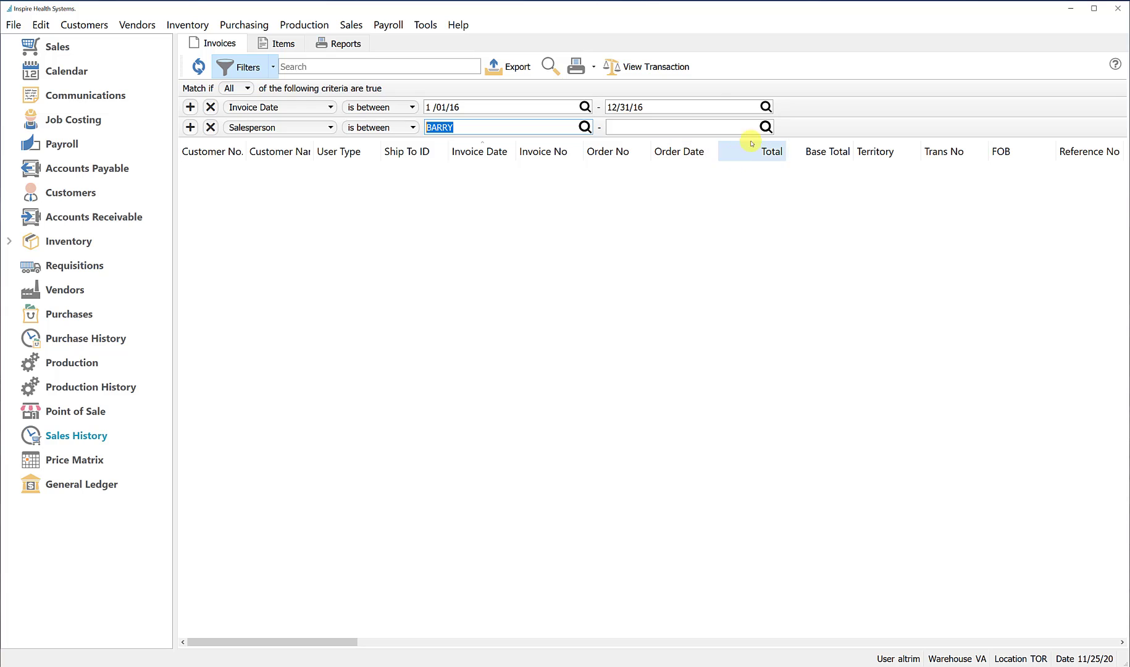
{"action": "left_click", "coordinate": [766, 126]}
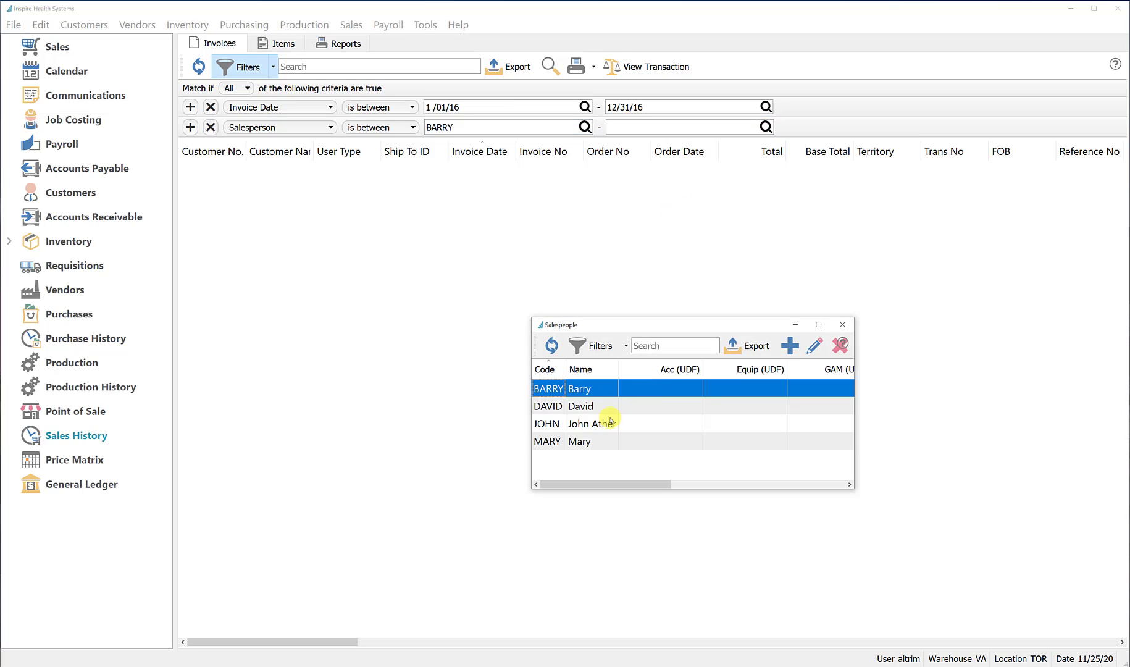
{"action": "double_click", "coordinate": [560, 407]}
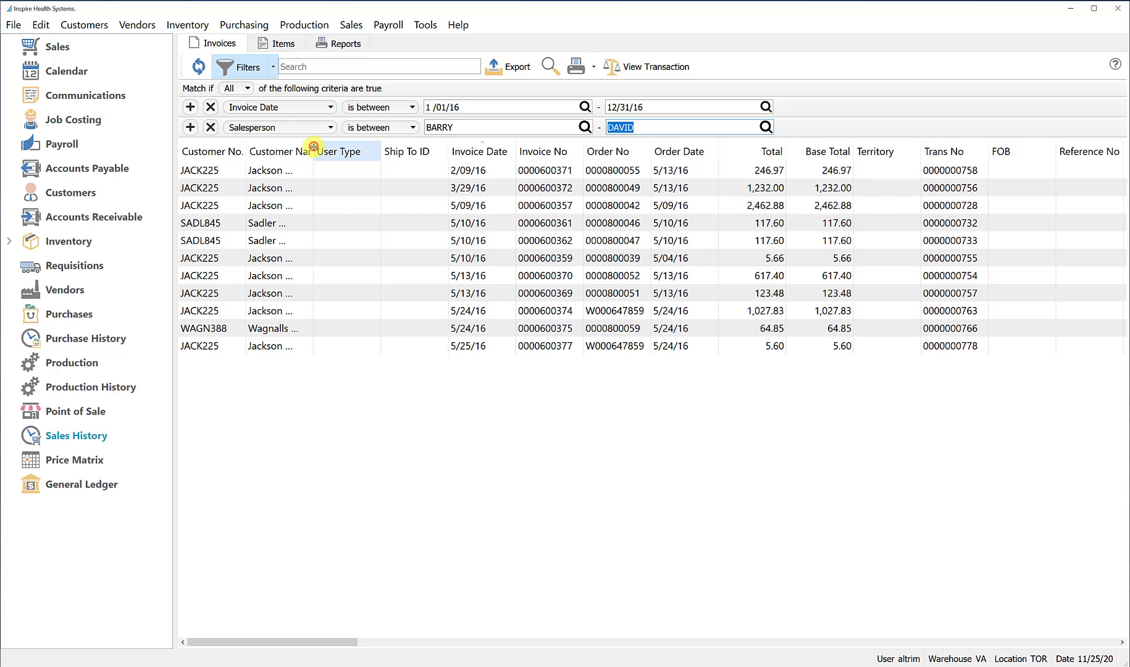
{"action": "left_click_drag", "start_coordinate": [314, 147], "coordinate": [384, 153]}
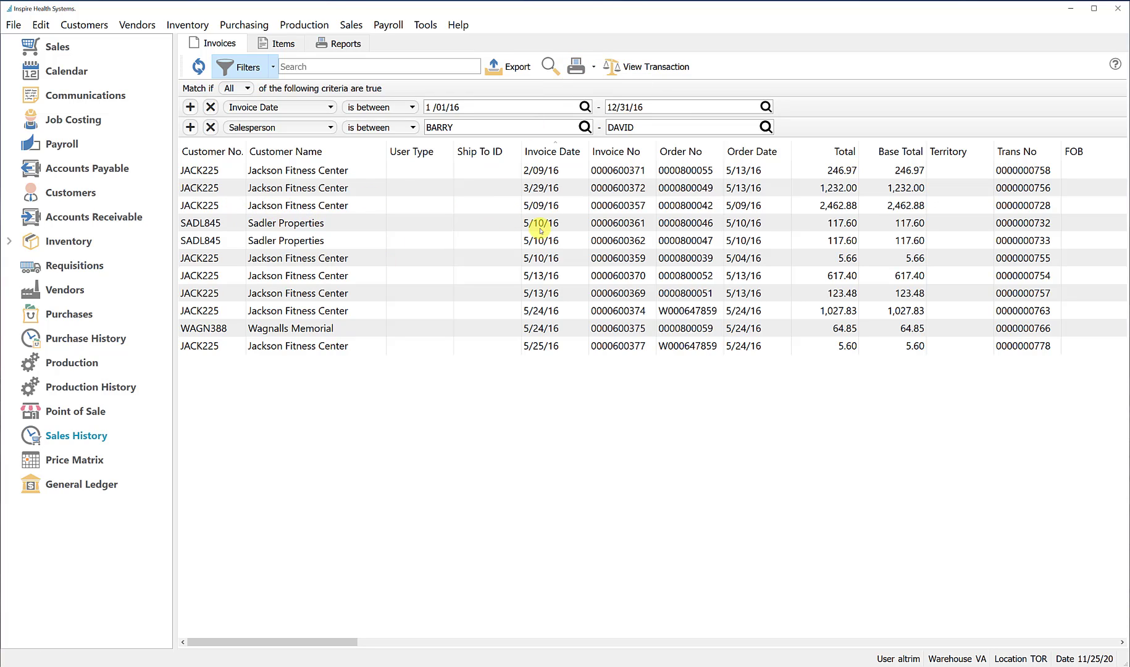
Select the first two filtered invoices, both for Jackson Fitness Center, and open the report choices for printing the selected records
{"action": "left_click", "coordinate": [630, 168]}
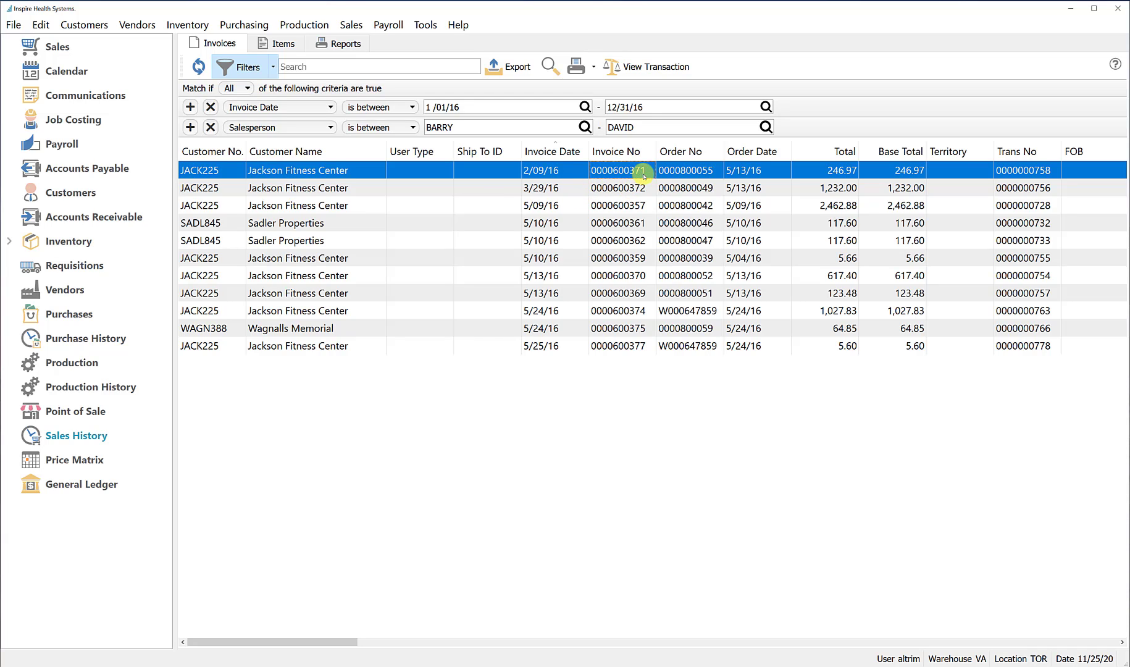
{"action": "left_click", "coordinate": [594, 67]}
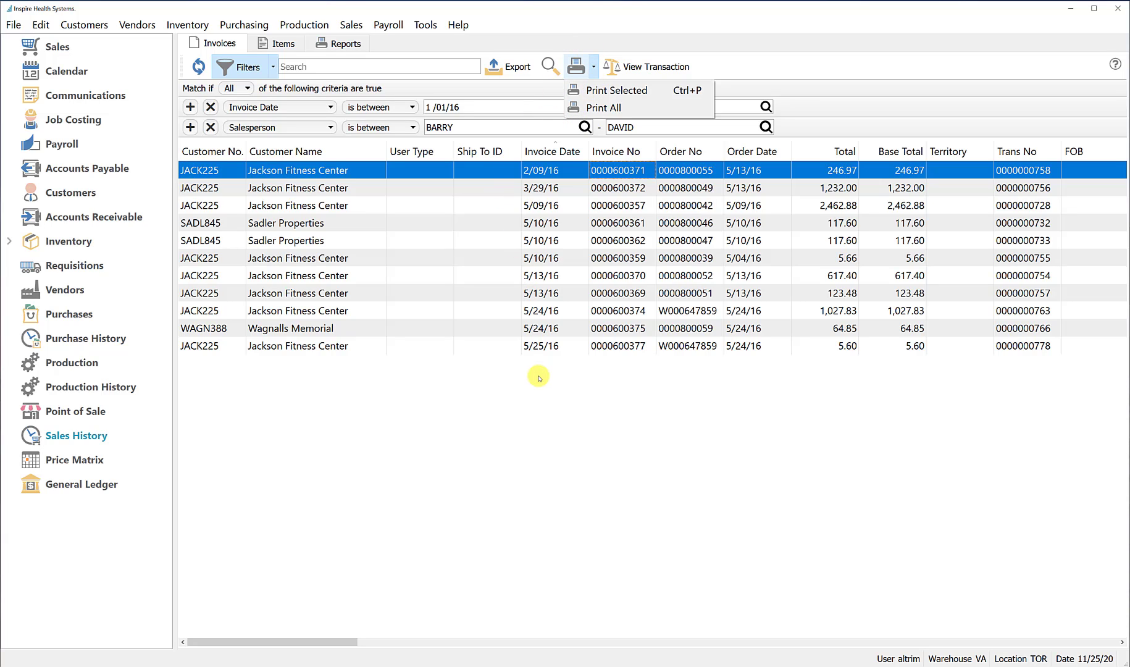
{"action": "left_click", "coordinate": [351, 172]}
{"action": "left_click", "coordinate": [353, 185], "text": "shift"}
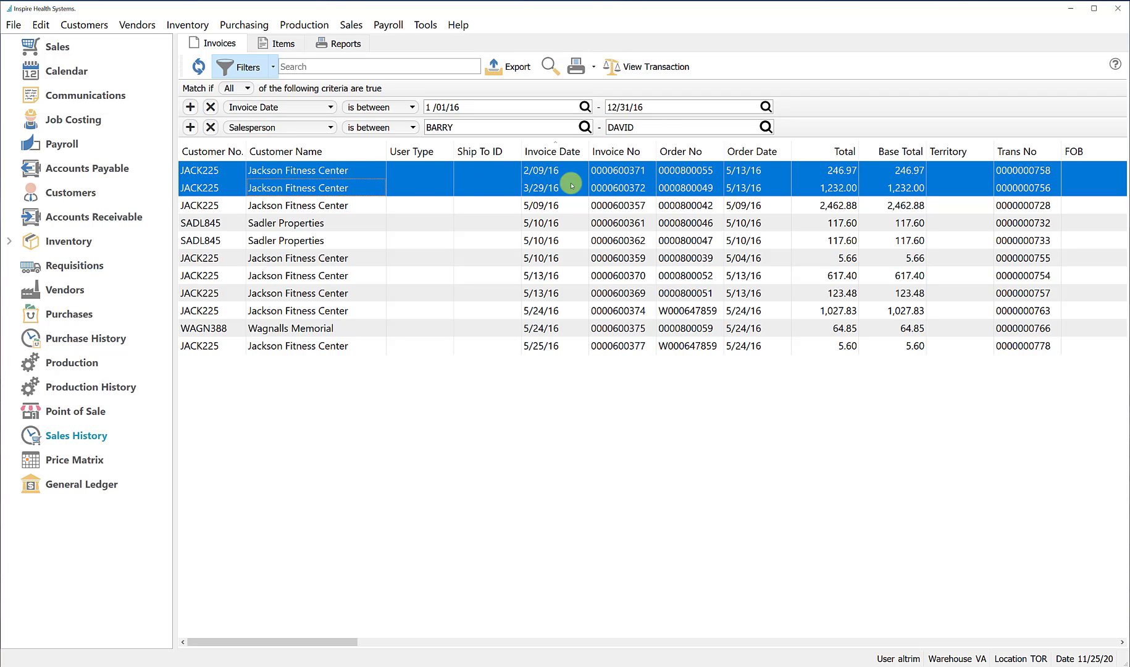
{"action": "left_click", "coordinate": [592, 68]}
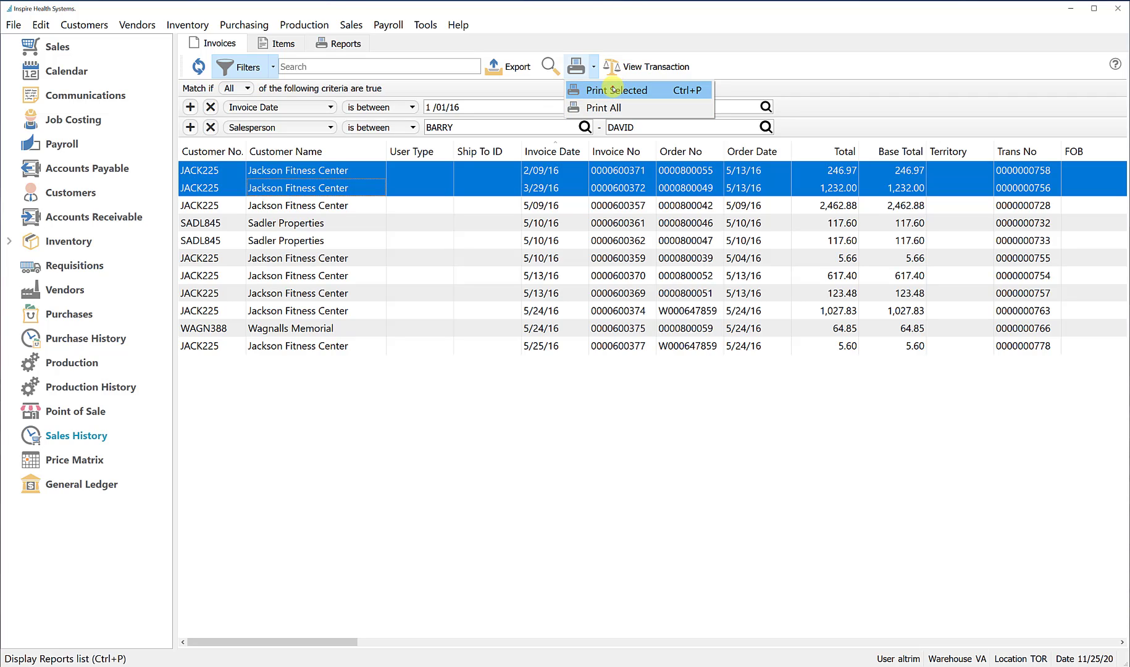
{"action": "left_click", "coordinate": [613, 89]}
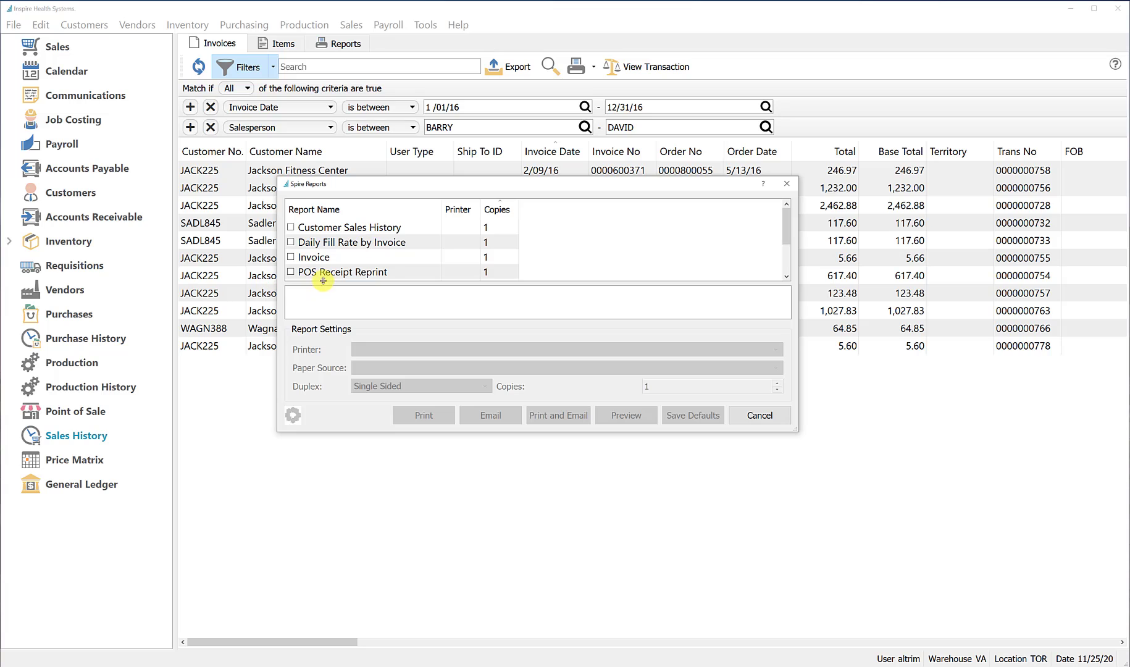
Choose the Customer Sales History and Invoice reports for the selected invoices and preview them
{"action": "left_click", "coordinate": [290, 226]}
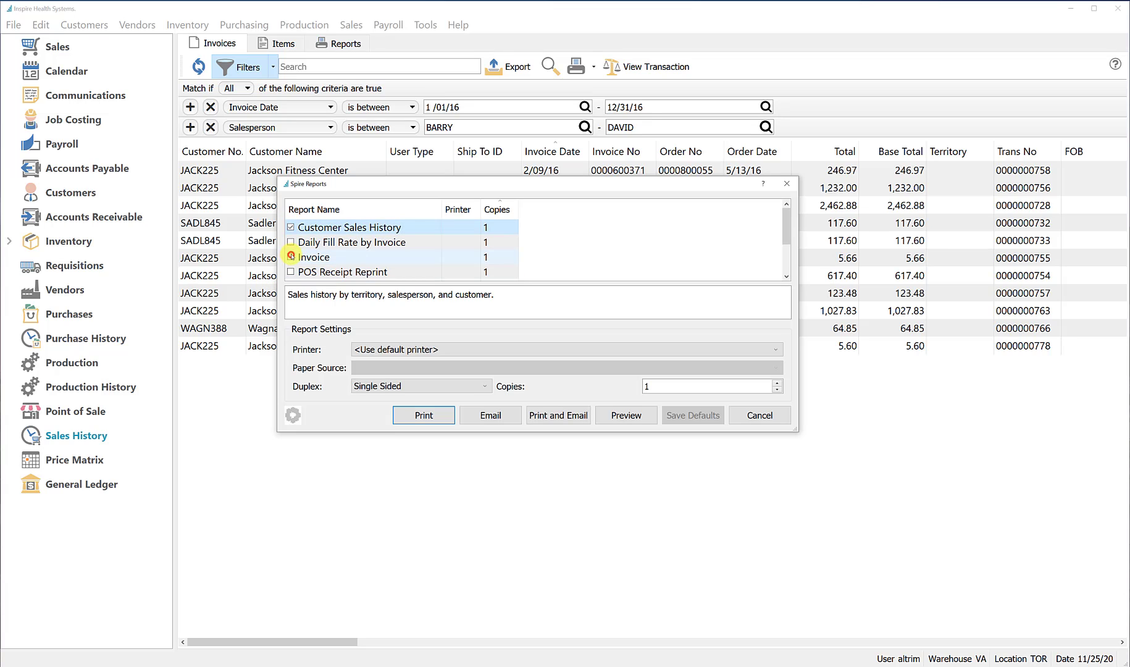
{"action": "left_click", "coordinate": [291, 256]}
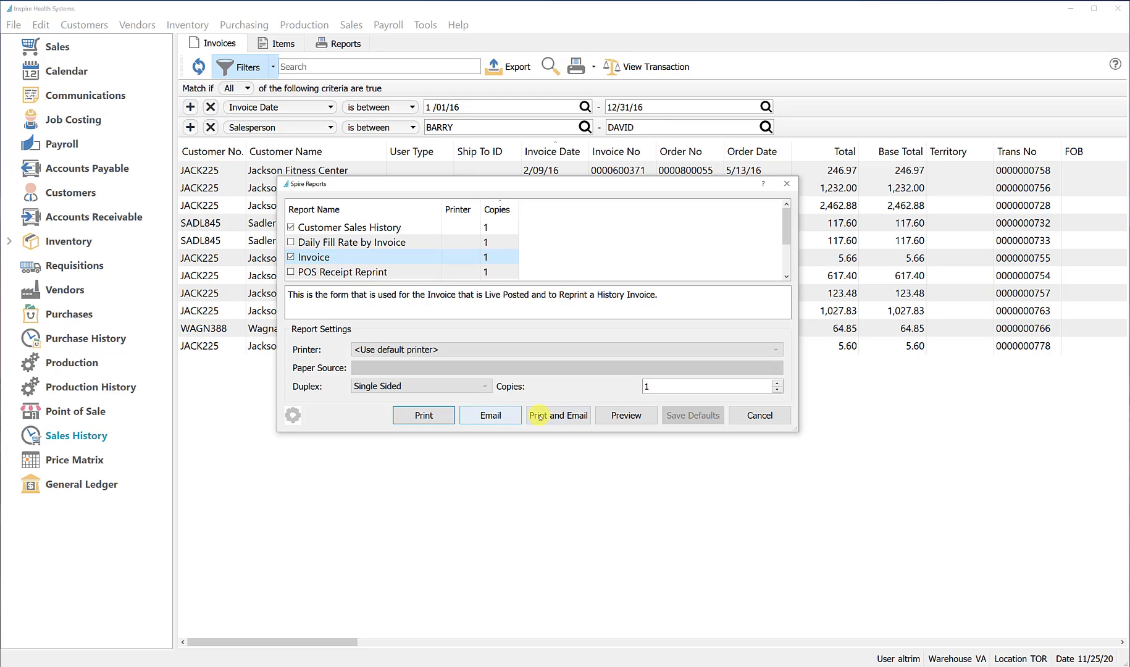
{"action": "left_click", "coordinate": [628, 415]}
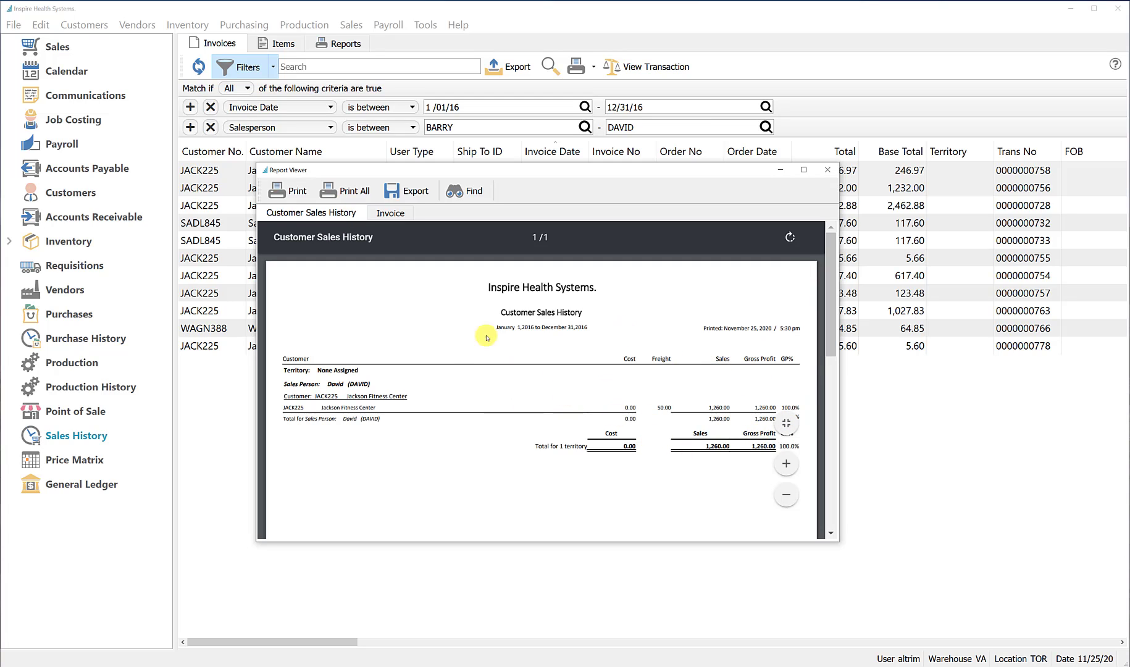
Examine both pages of the Invoice report in an enlarged preview window, and close the report viewer
{"action": "left_click", "coordinate": [395, 213]}
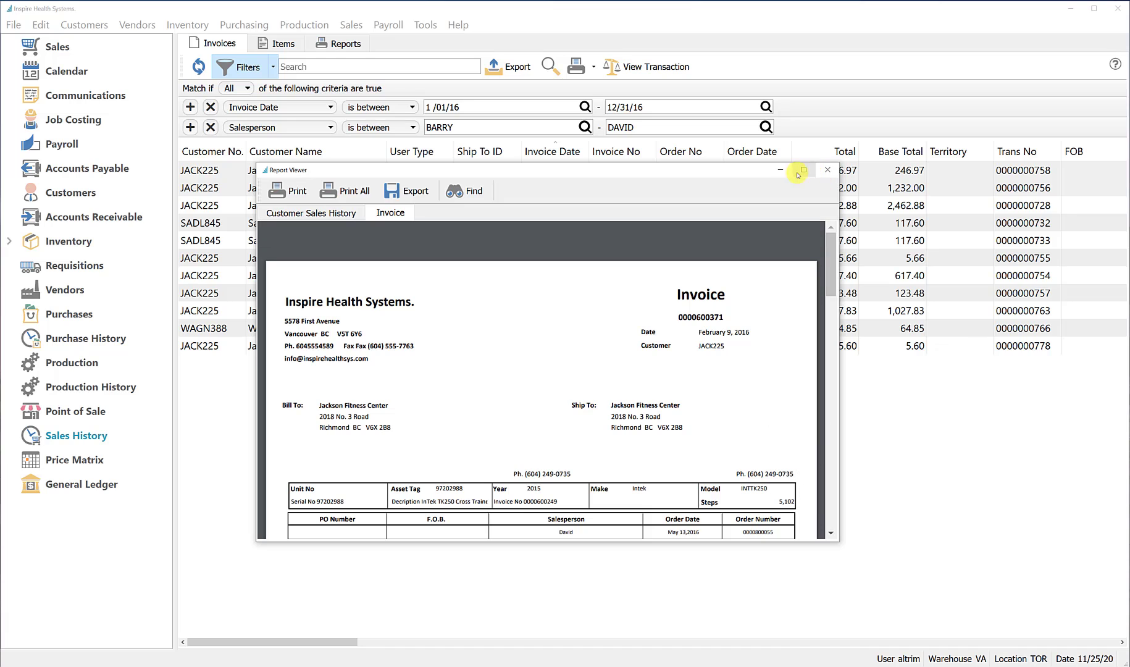
{"action": "left_click_drag", "start_coordinate": [719, 170], "coordinate": [689, 48]}
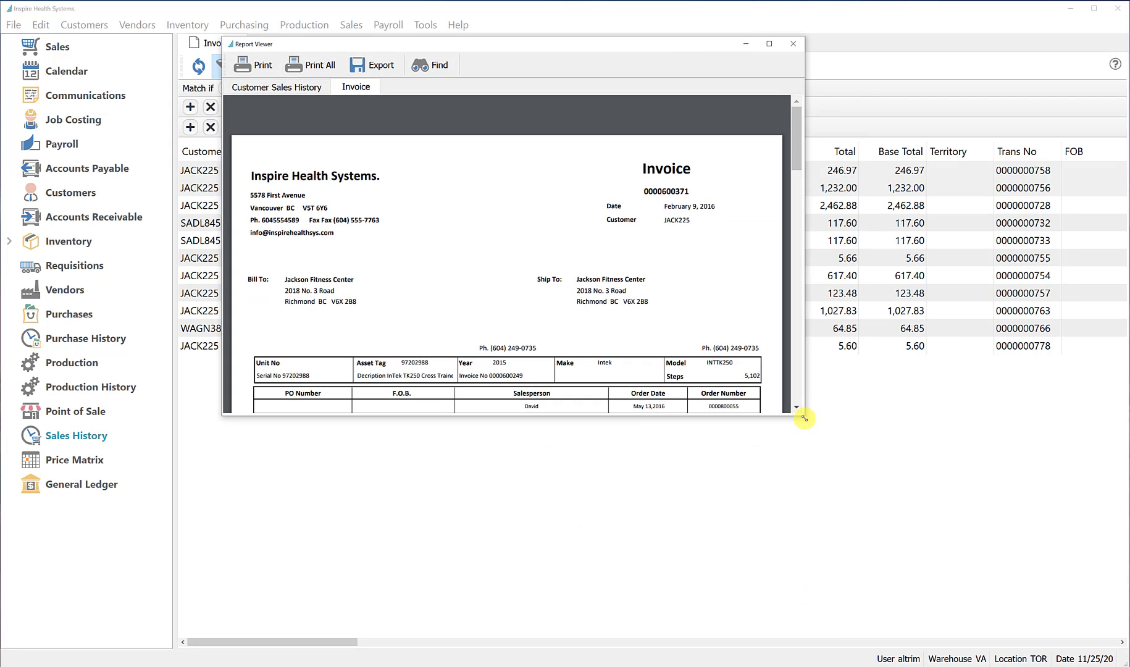
{"action": "left_click_drag", "start_coordinate": [805, 419], "coordinate": [847, 609]}
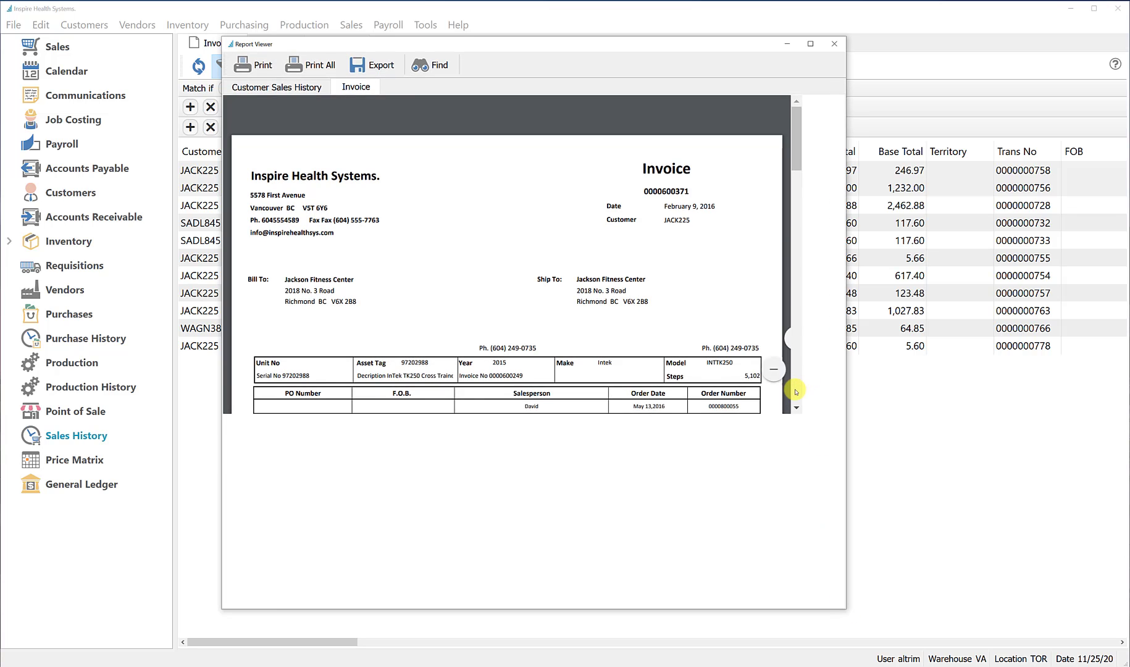
{"action": "scroll", "coordinate": [679, 417], "scroll_direction": "down", "scroll_amount": 5}
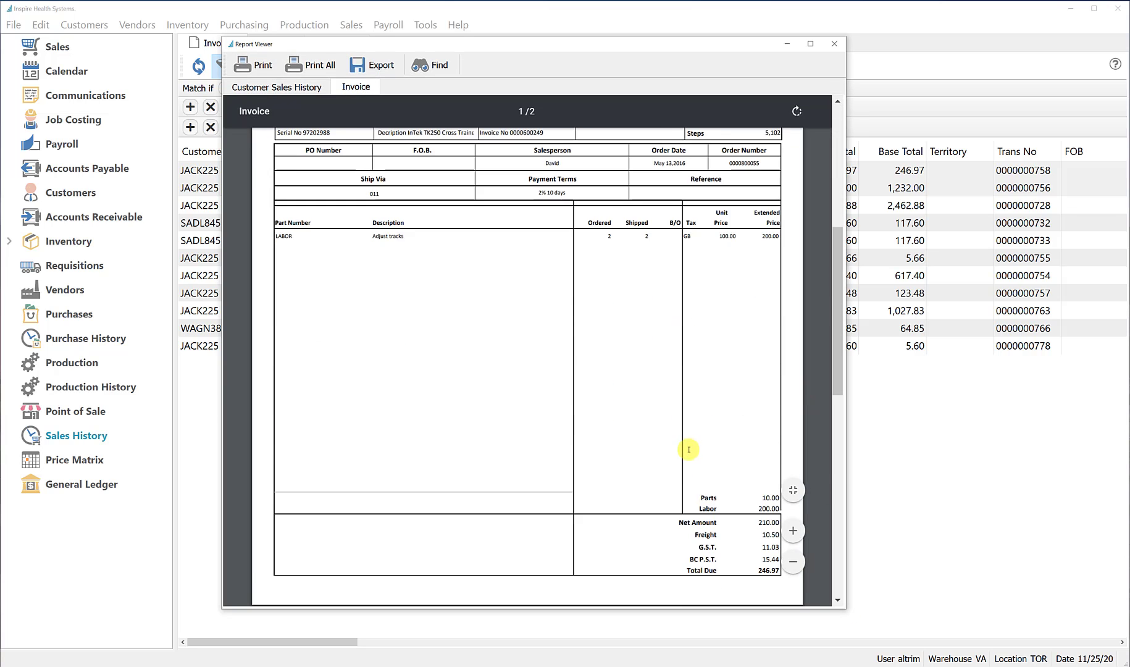
{"action": "scroll", "coordinate": [688, 449], "scroll_direction": "down", "scroll_amount": 6}
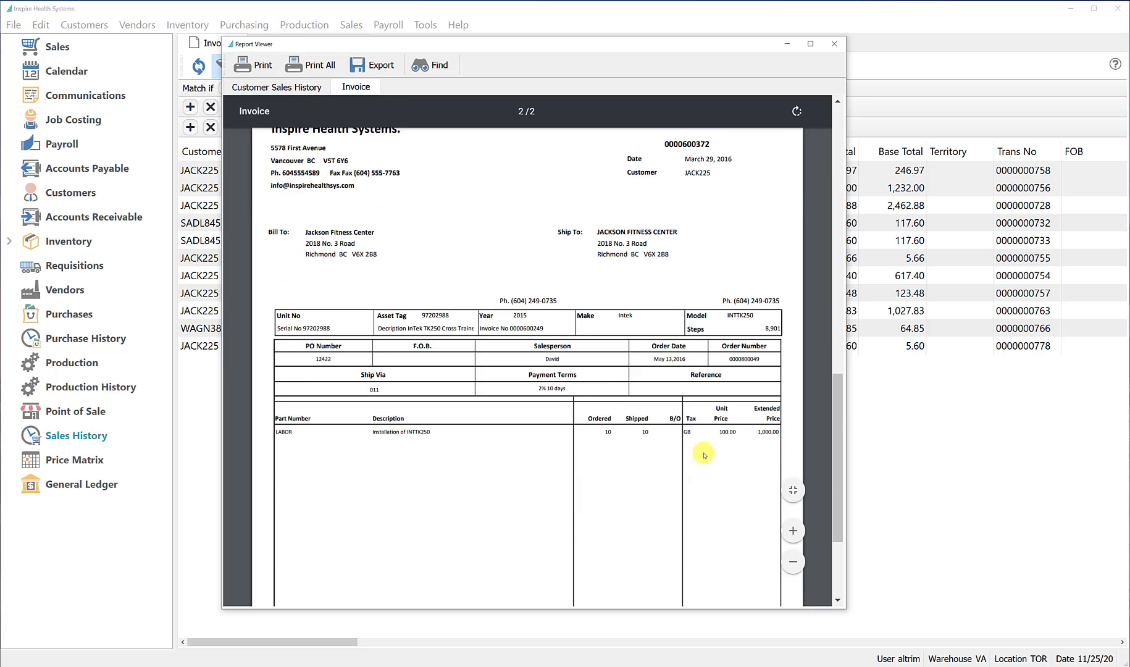
{"action": "scroll", "coordinate": [704, 463], "scroll_direction": "down", "scroll_amount": 3}
{"action": "scroll", "coordinate": [710, 454], "scroll_direction": "up", "scroll_amount": 8}
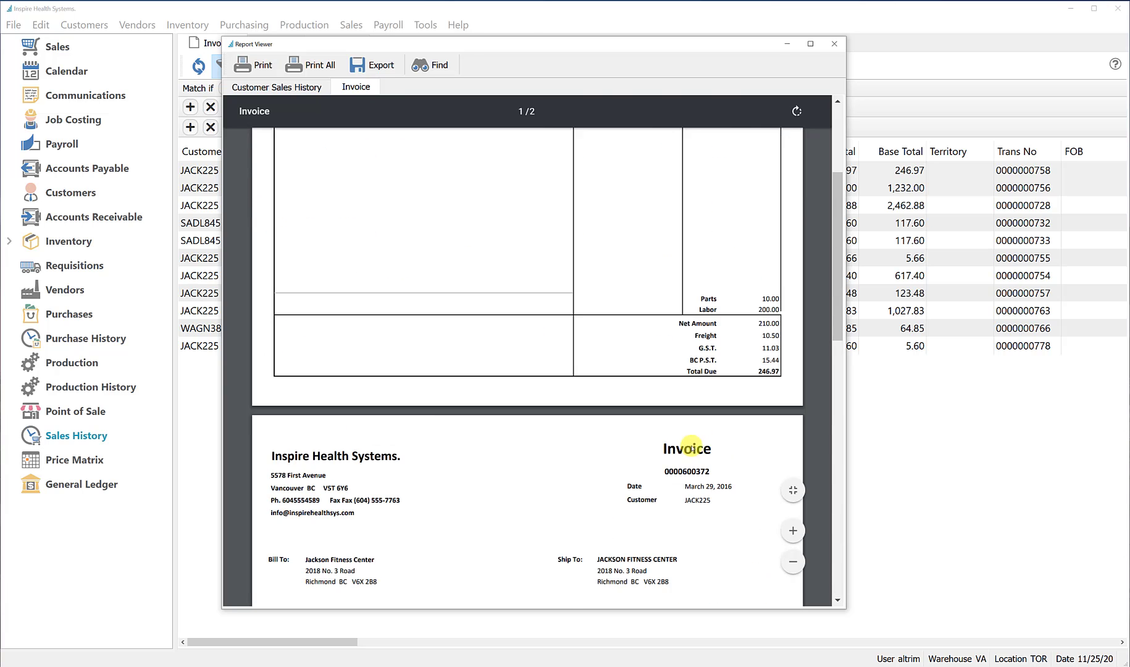
{"action": "scroll", "coordinate": [686, 451], "scroll_direction": "up", "scroll_amount": 8}
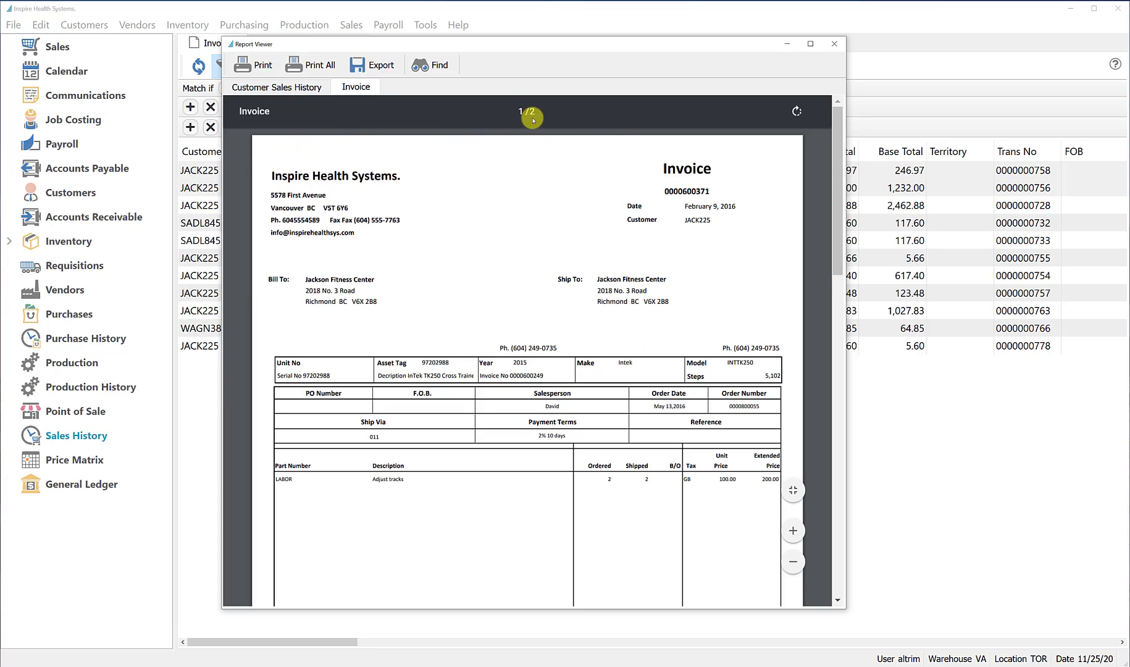
{"action": "scroll", "coordinate": [614, 390], "scroll_direction": "down", "scroll_amount": 10}
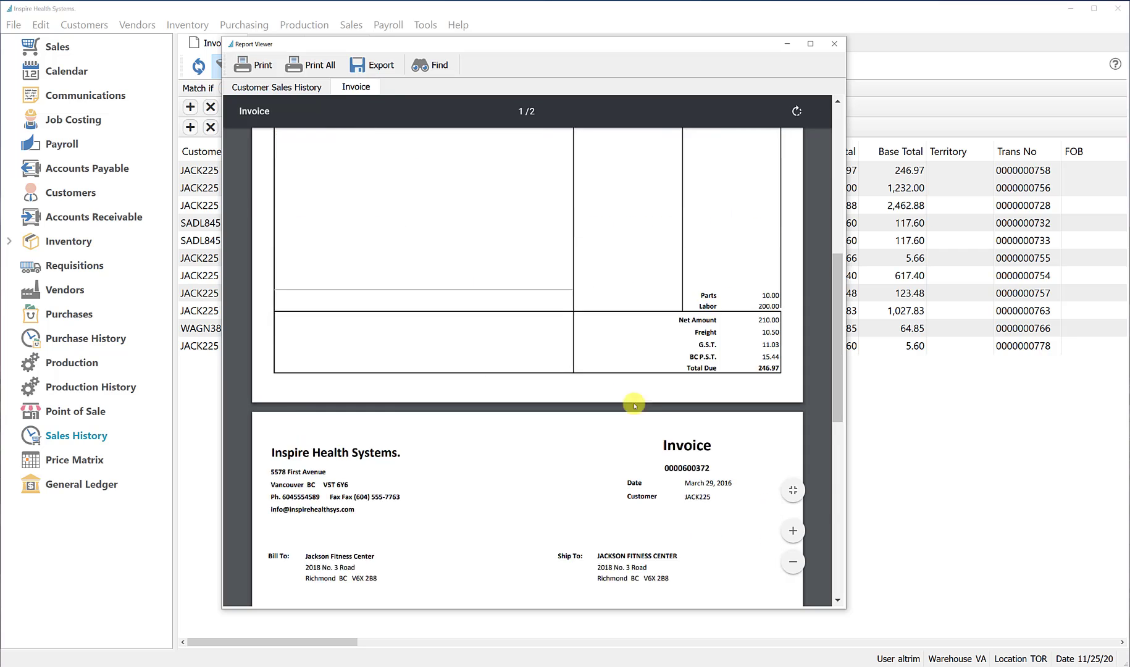
{"action": "scroll", "coordinate": [646, 430], "scroll_direction": "down", "scroll_amount": 3}
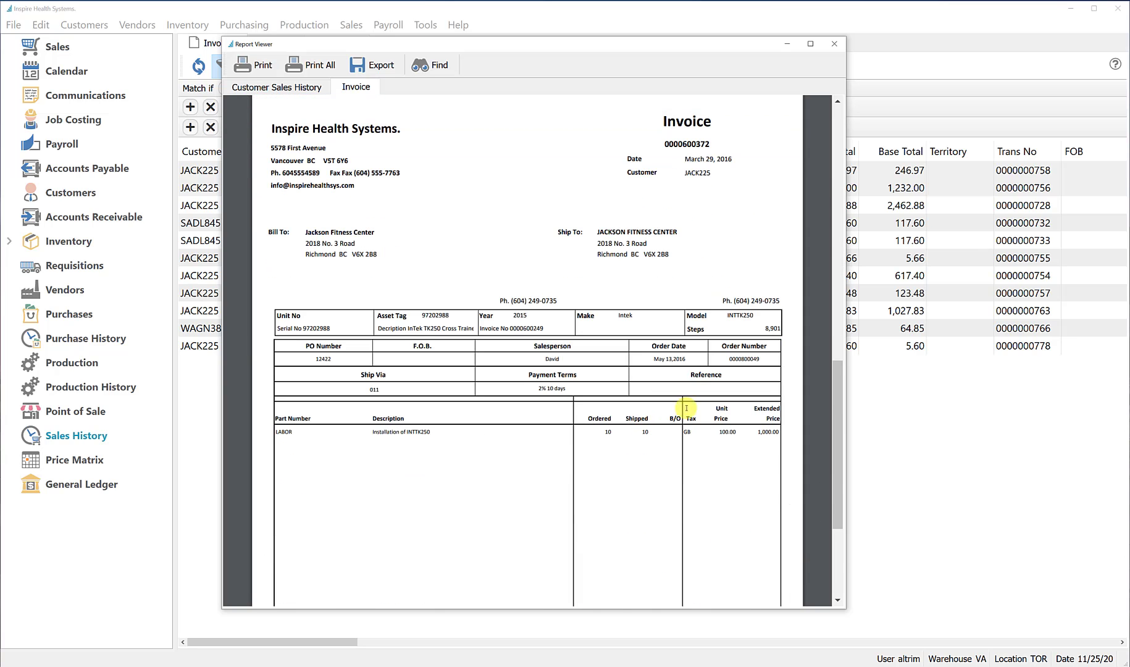
{"action": "left_click", "coordinate": [835, 43]}
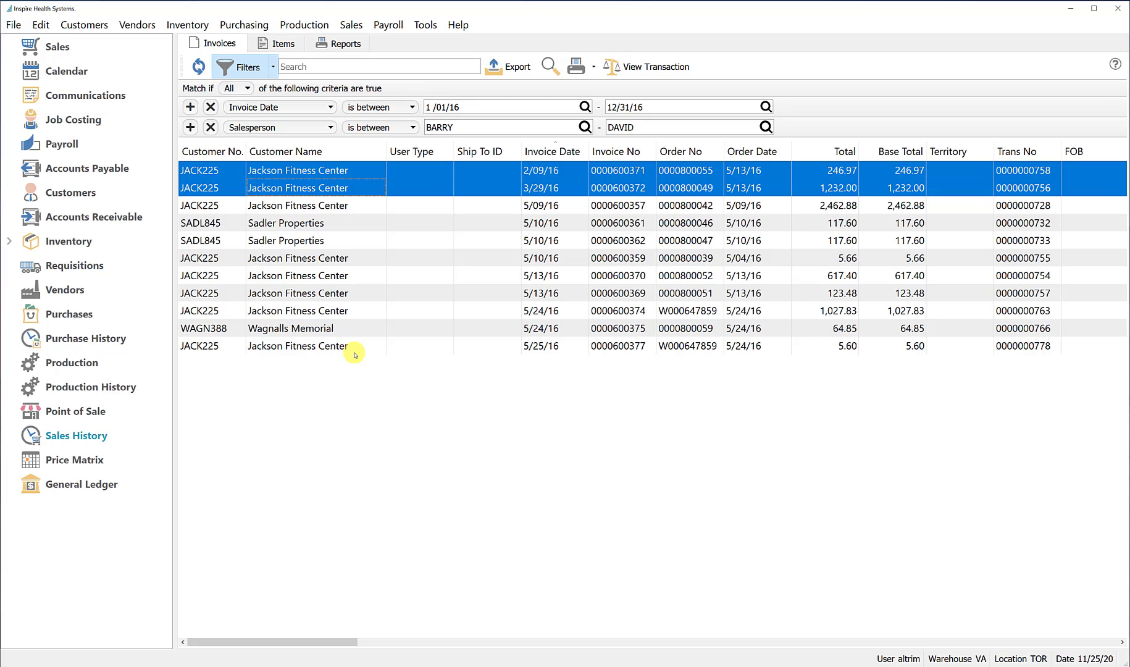
Save the filters and column state as user preset "Sales Date and Salesperson", shown in the module list, and reapply it from the unfiltered Sales History
{"action": "left_click", "coordinate": [275, 67]}
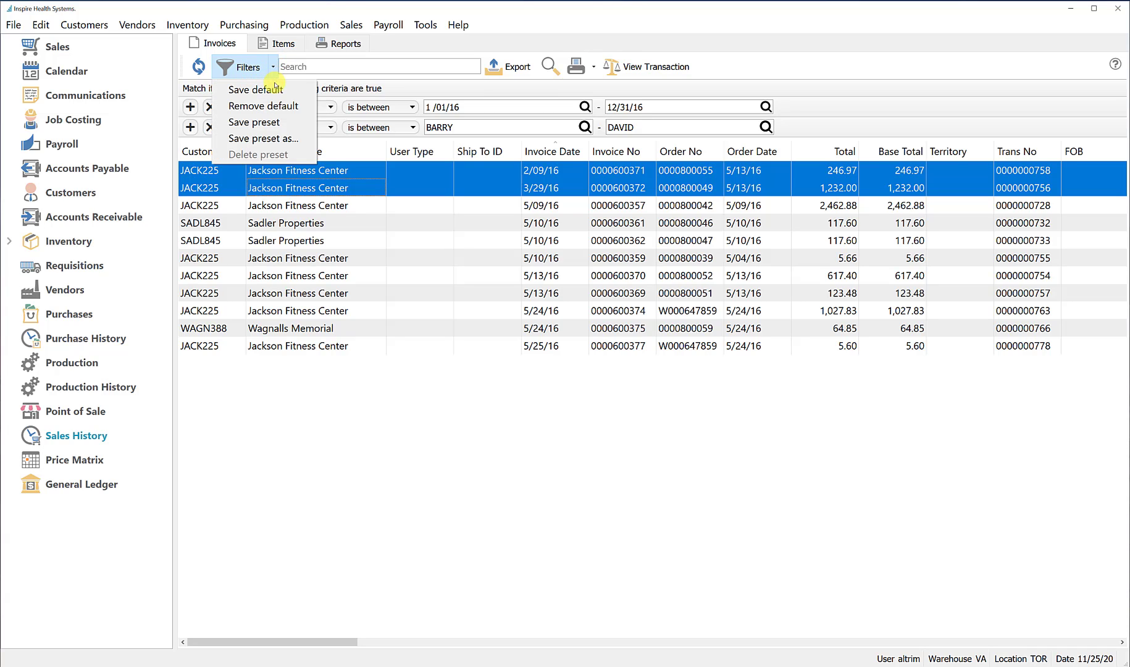
{"action": "left_click", "coordinate": [287, 138]}
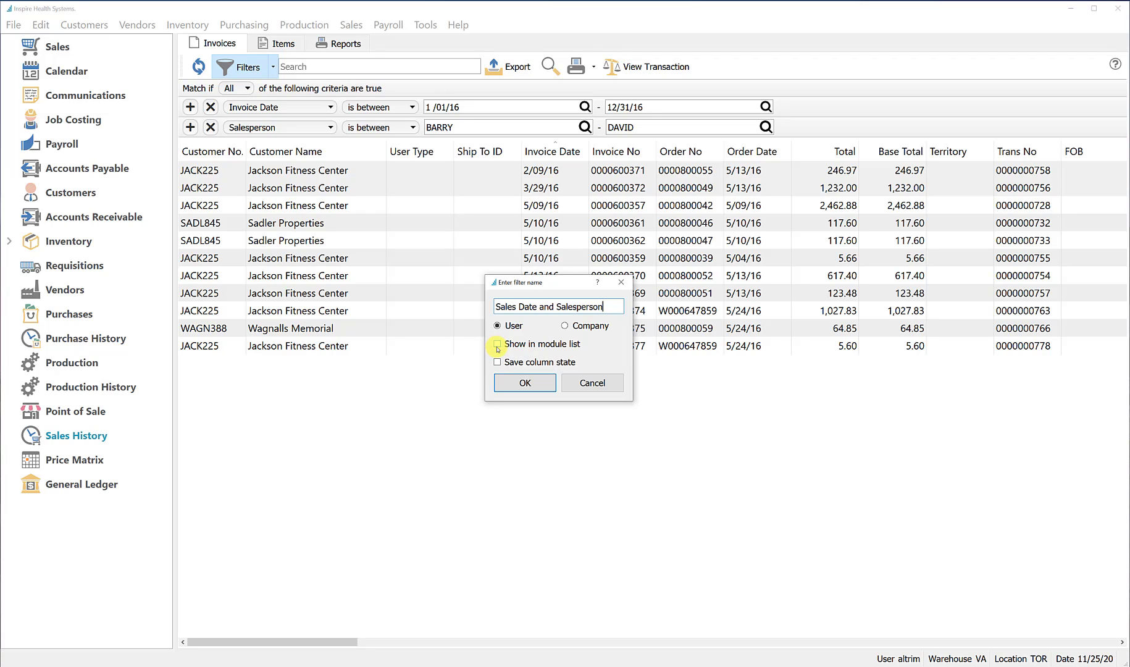
{"action": "left_click", "coordinate": [497, 346]}
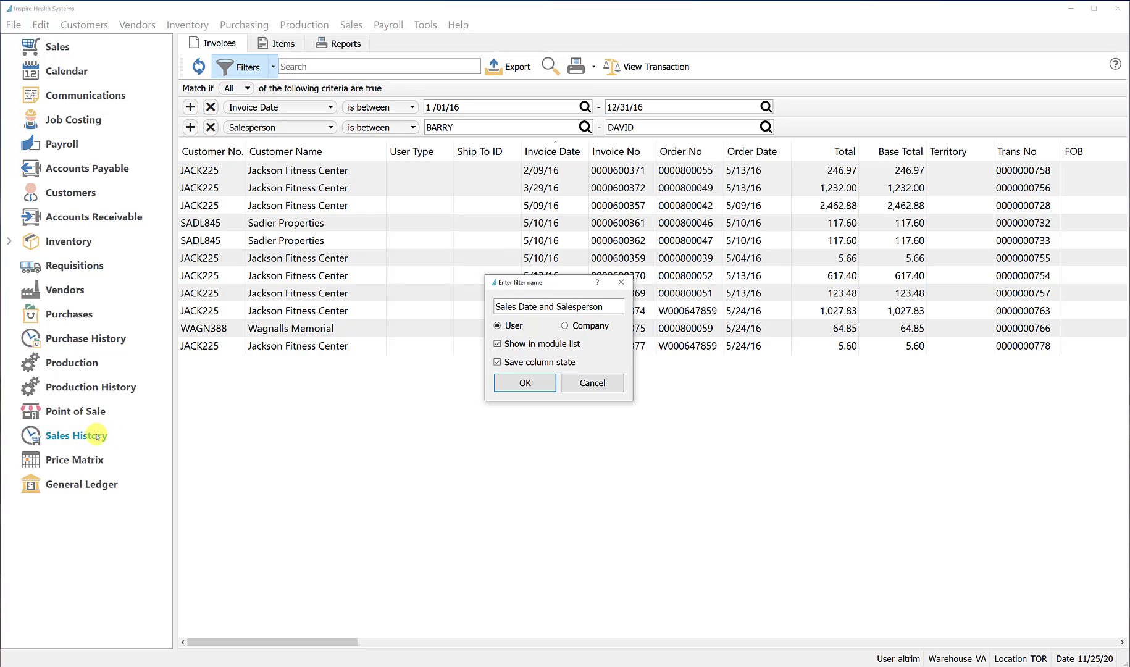
{"action": "left_click", "coordinate": [529, 383]}
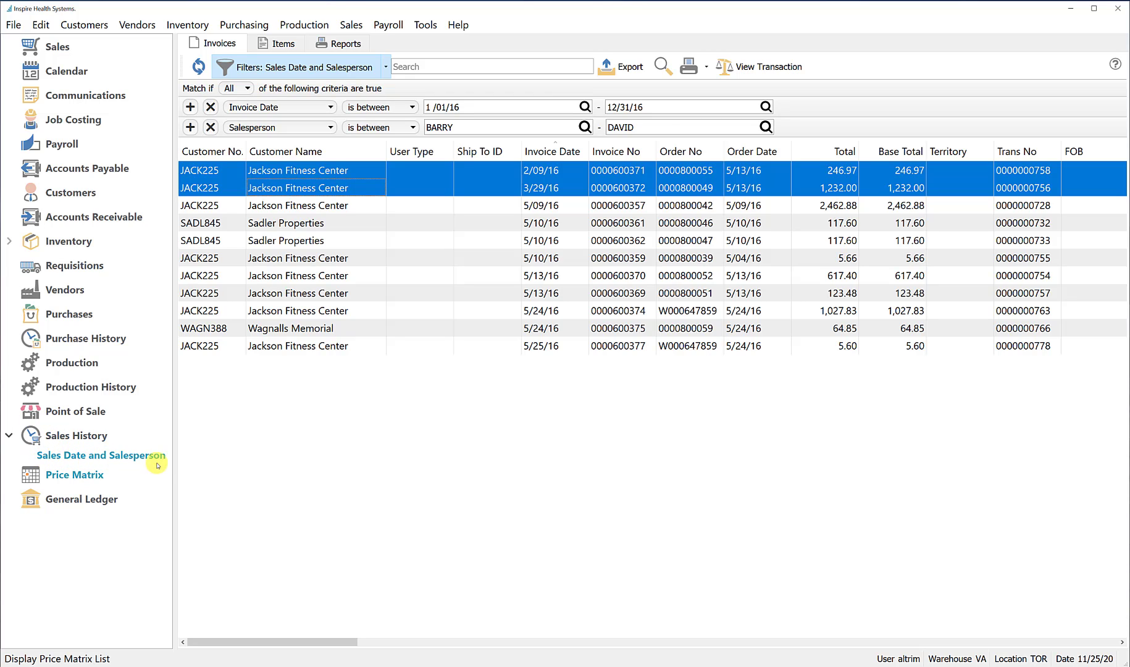
{"action": "left_click", "coordinate": [82, 435]}
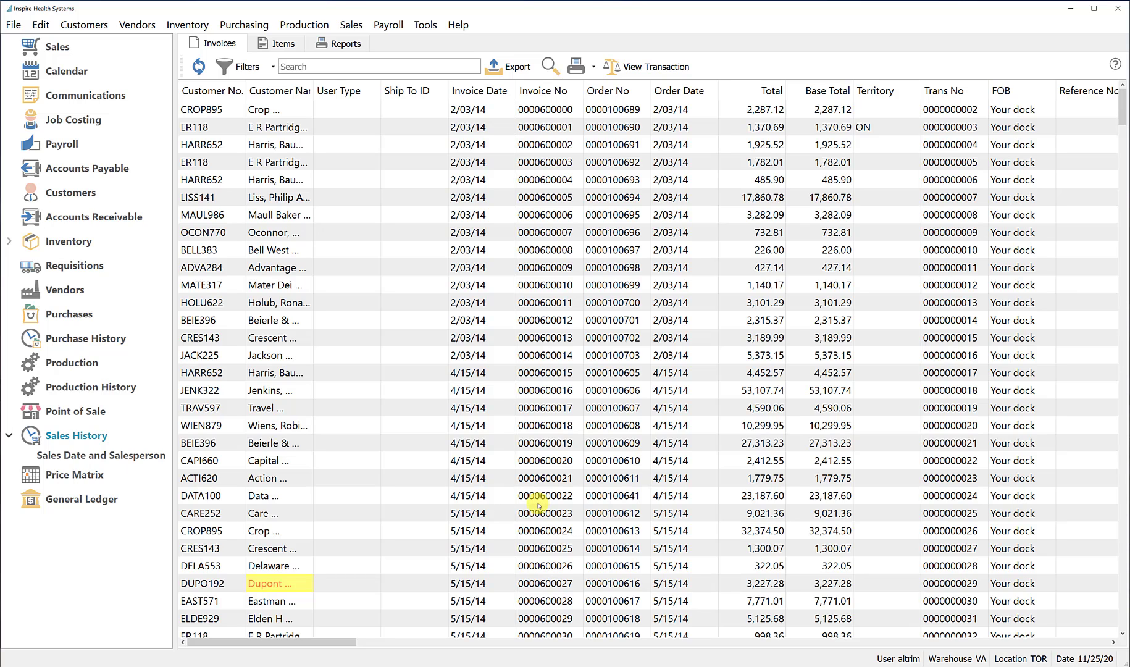
{"action": "left_click", "coordinate": [121, 457]}
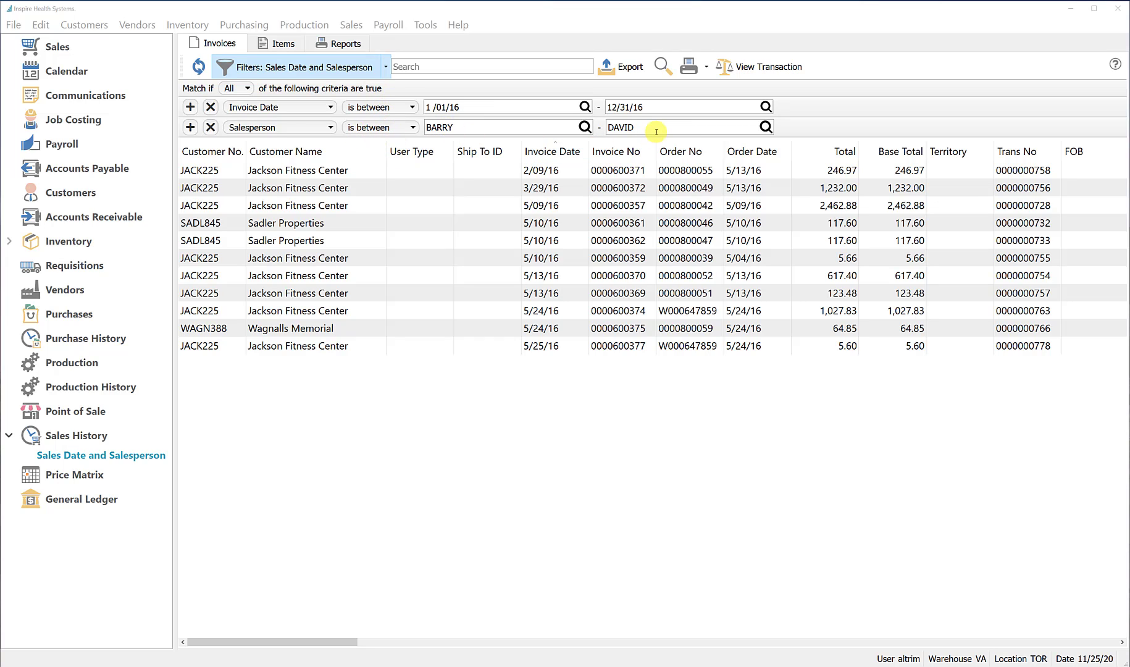
Change the Salesperson filter condition to "is" and pick the third salesperson from the full salespeople list
{"action": "left_click", "coordinate": [413, 128]}
{"action": "left_click", "coordinate": [371, 142]}
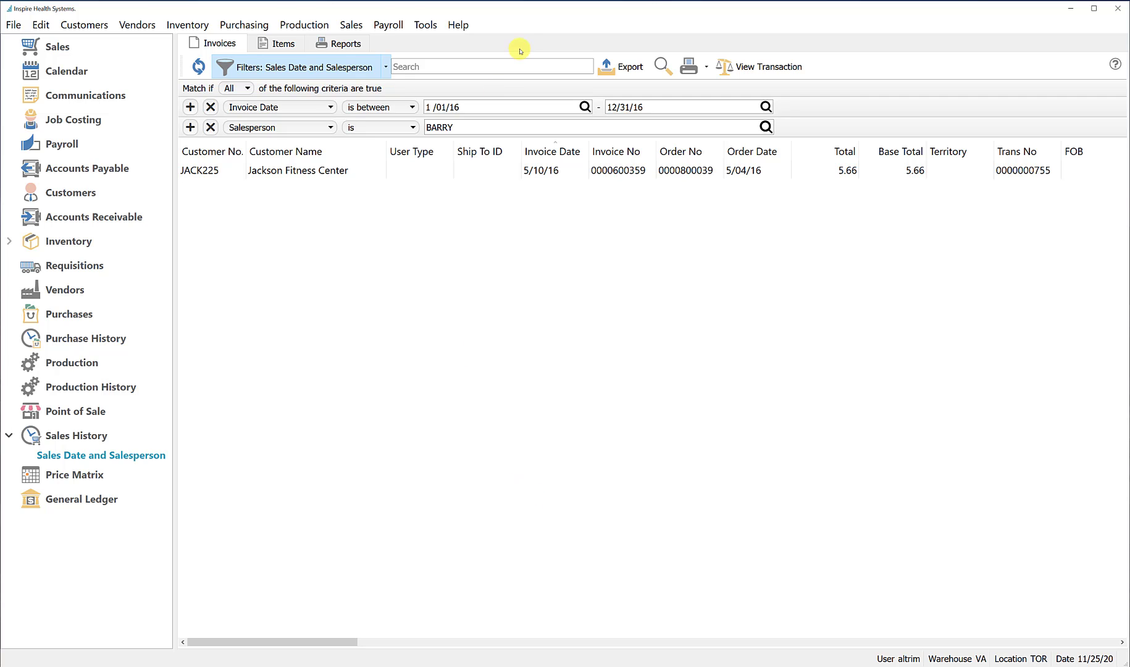
{"action": "left_click", "coordinate": [766, 126]}
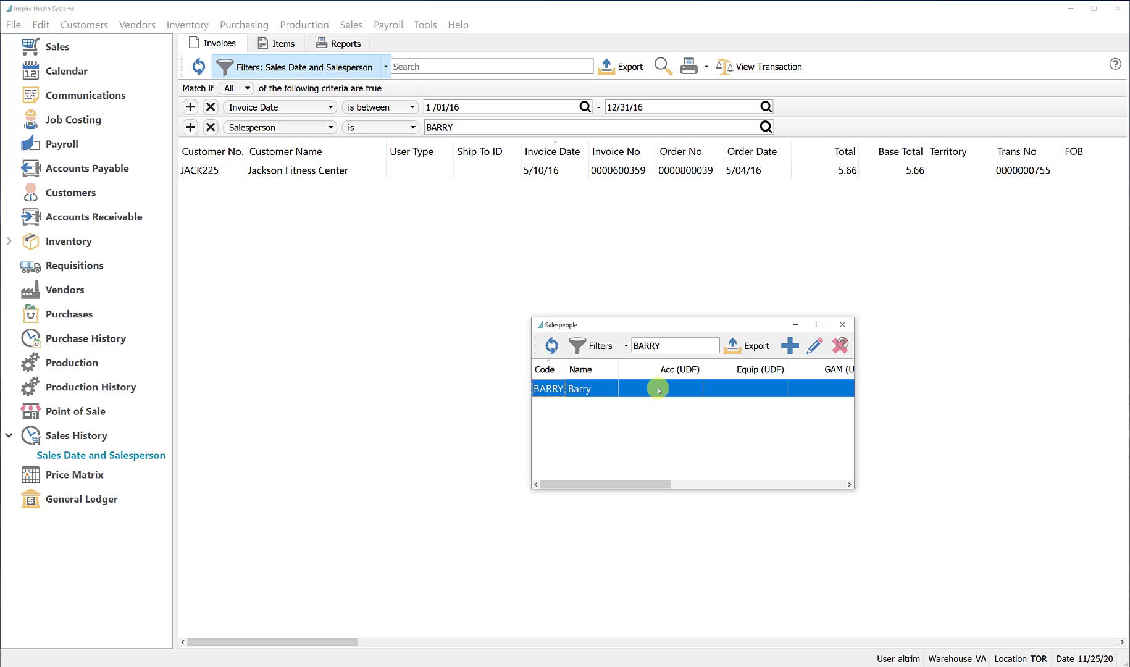
{"action": "left_click", "coordinate": [677, 344]}
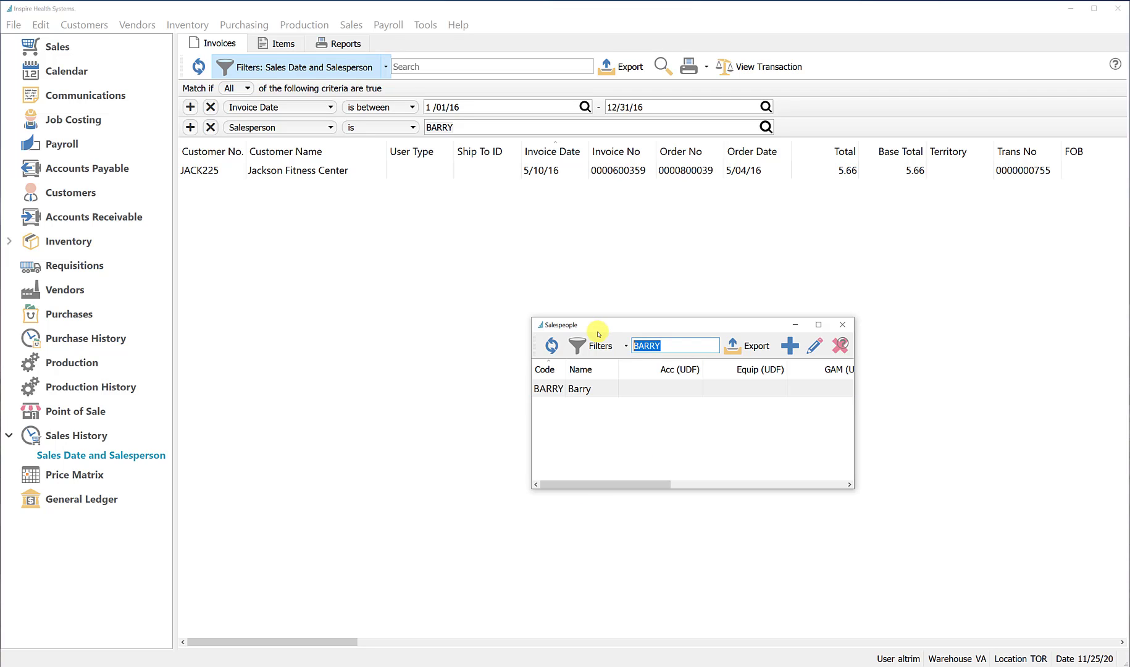
{"action": "key", "text": "BackSpace"}
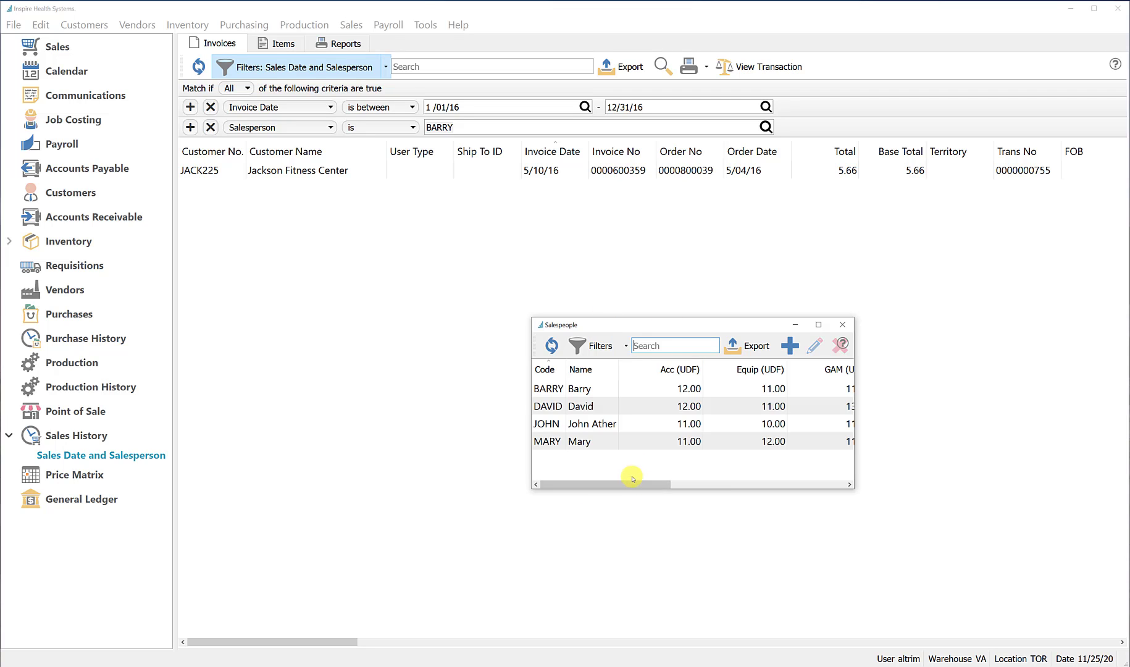
{"action": "left_click", "coordinate": [544, 423]}
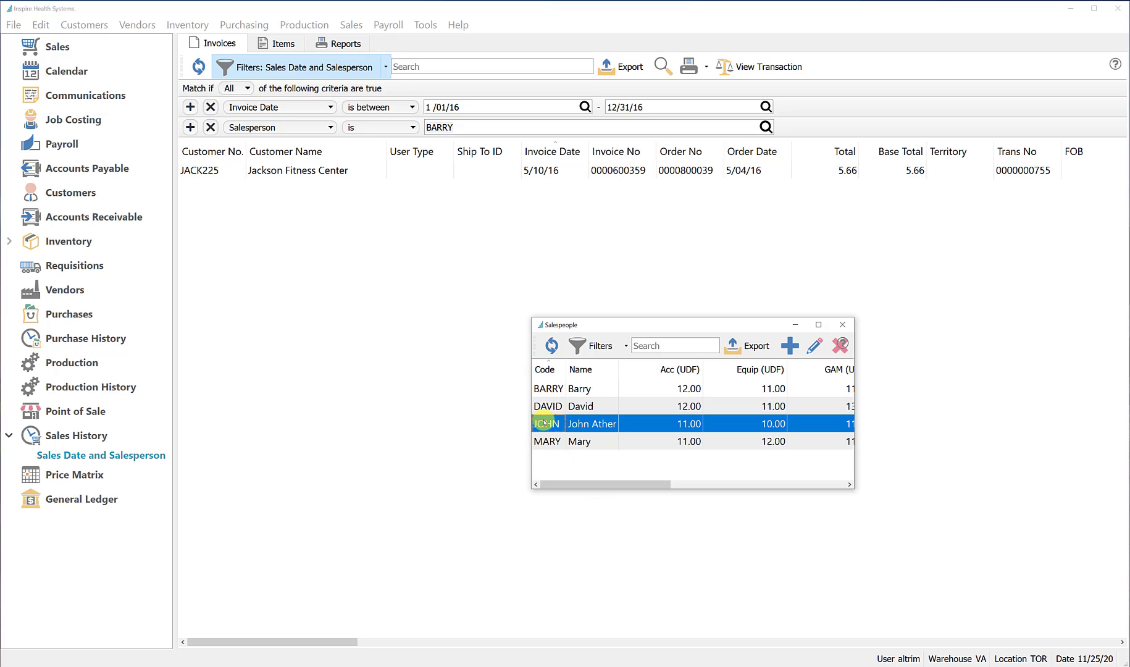
{"action": "double_click", "coordinate": [543, 423]}
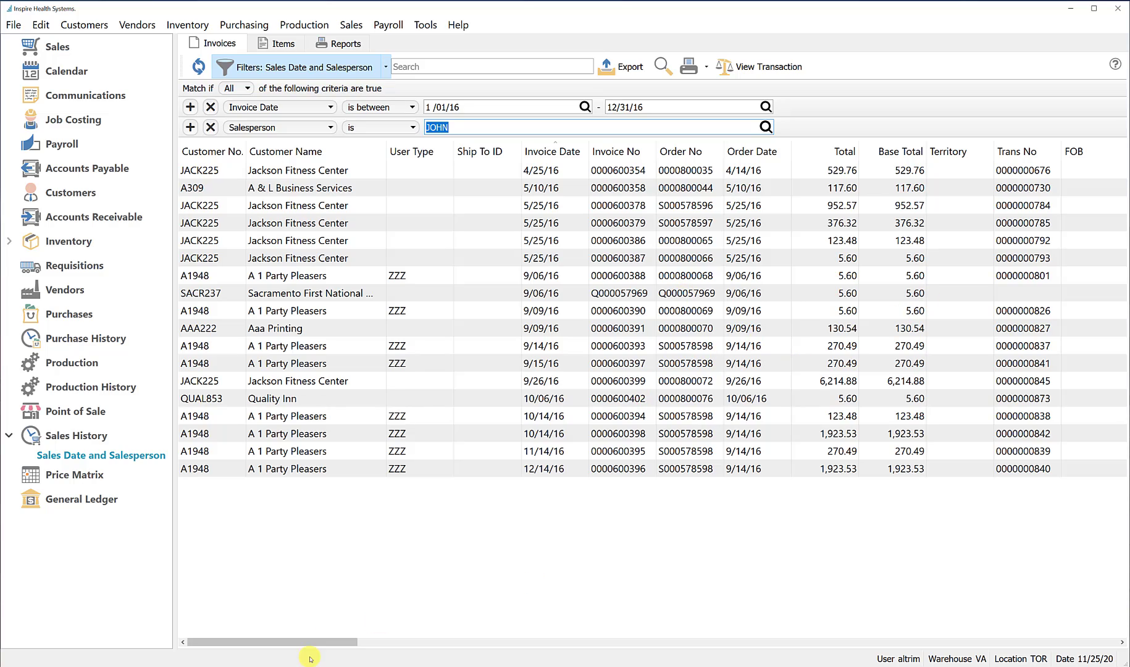
Examine the filtered invoice list's columns and the full list of columns available for it
{"action": "left_click_drag", "start_coordinate": [338, 640], "coordinate": [76, 662]}
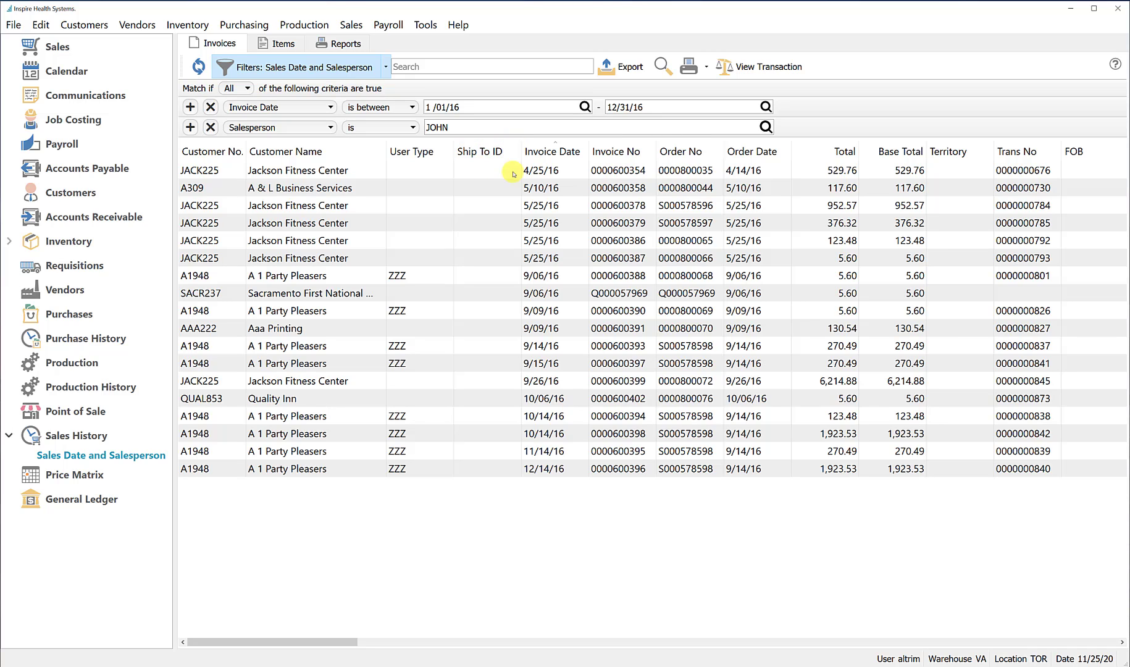
{"action": "right_click", "coordinate": [502, 151]}
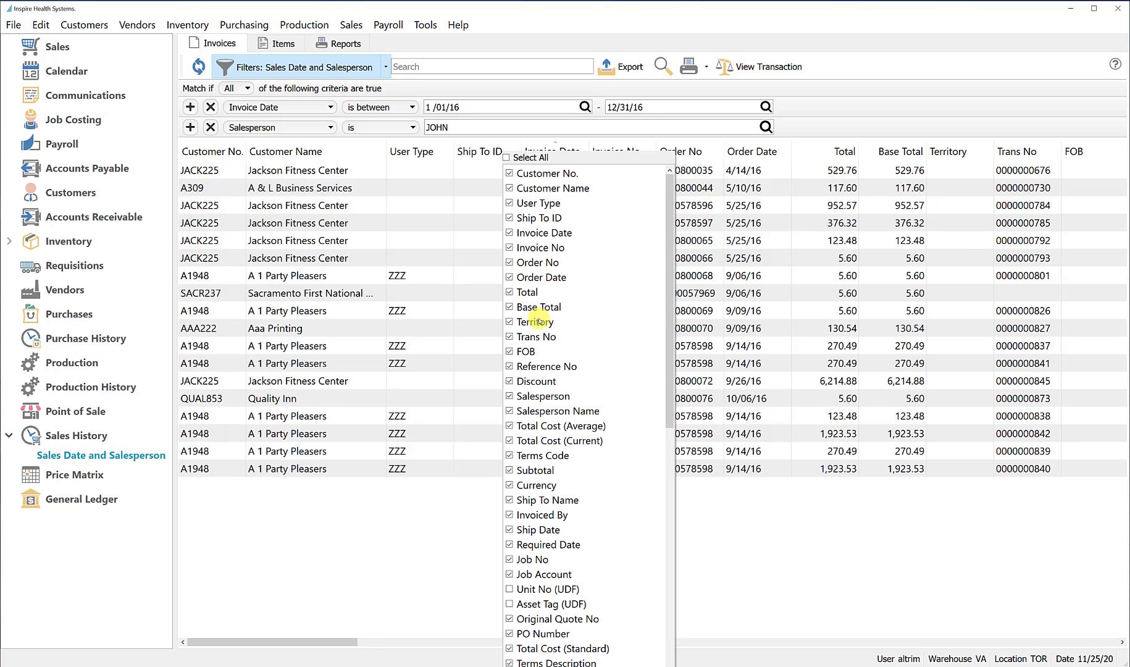
{"action": "left_click_drag", "start_coordinate": [671, 342], "coordinate": [669, 189]}
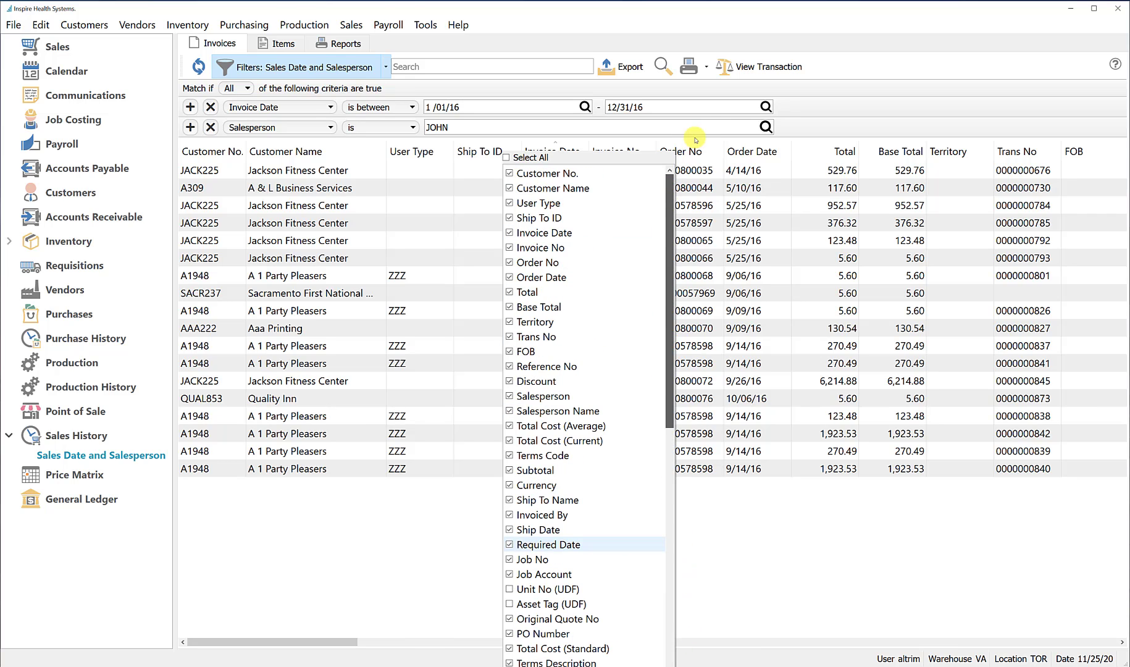
Export the filtered invoices as the Excel file sales_invoices.xlsx to the Temp folder on the C: drive
{"action": "left_click", "coordinate": [630, 68]}
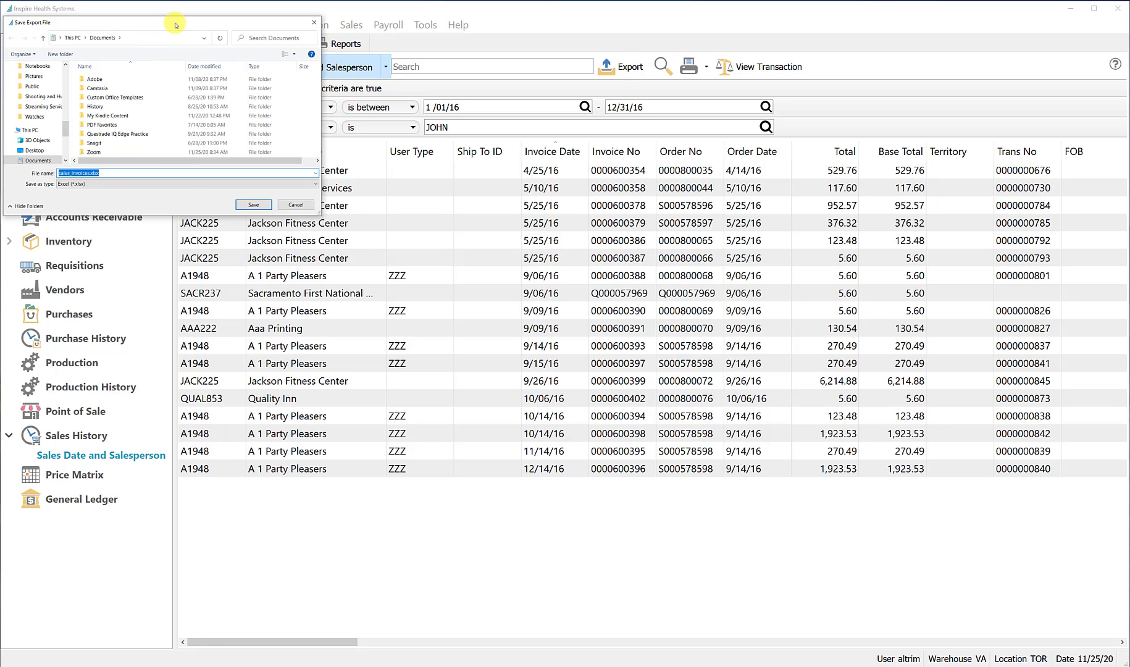
{"action": "left_click_drag", "start_coordinate": [175, 25], "coordinate": [591, 293]}
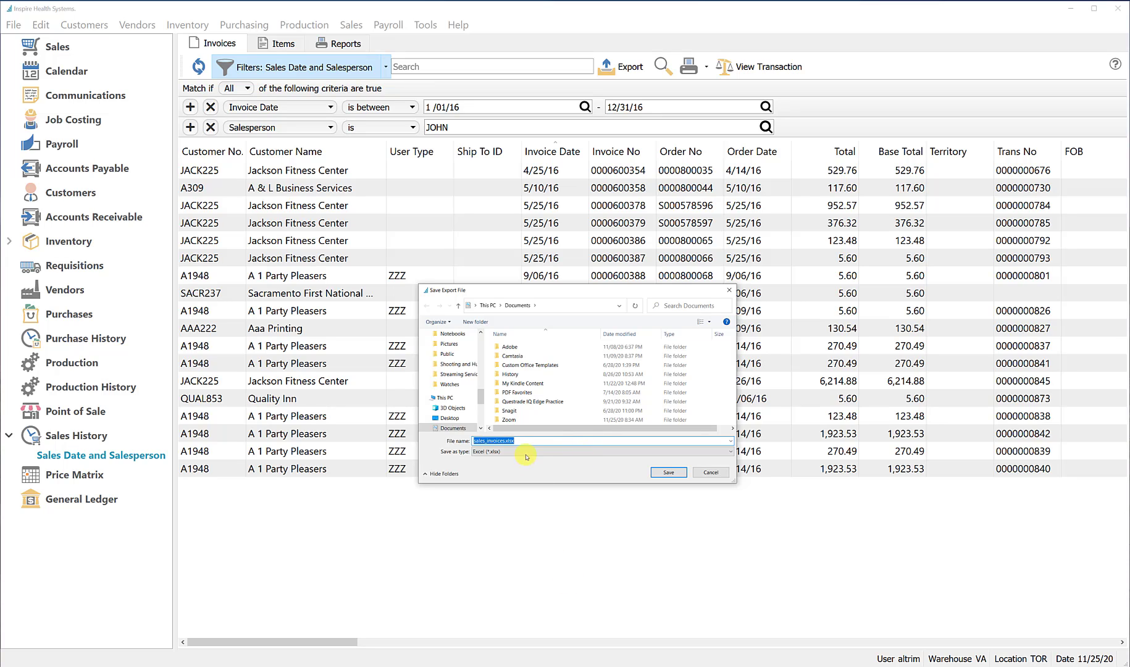
{"action": "left_click_drag", "start_coordinate": [481, 393], "coordinate": [481, 406]}
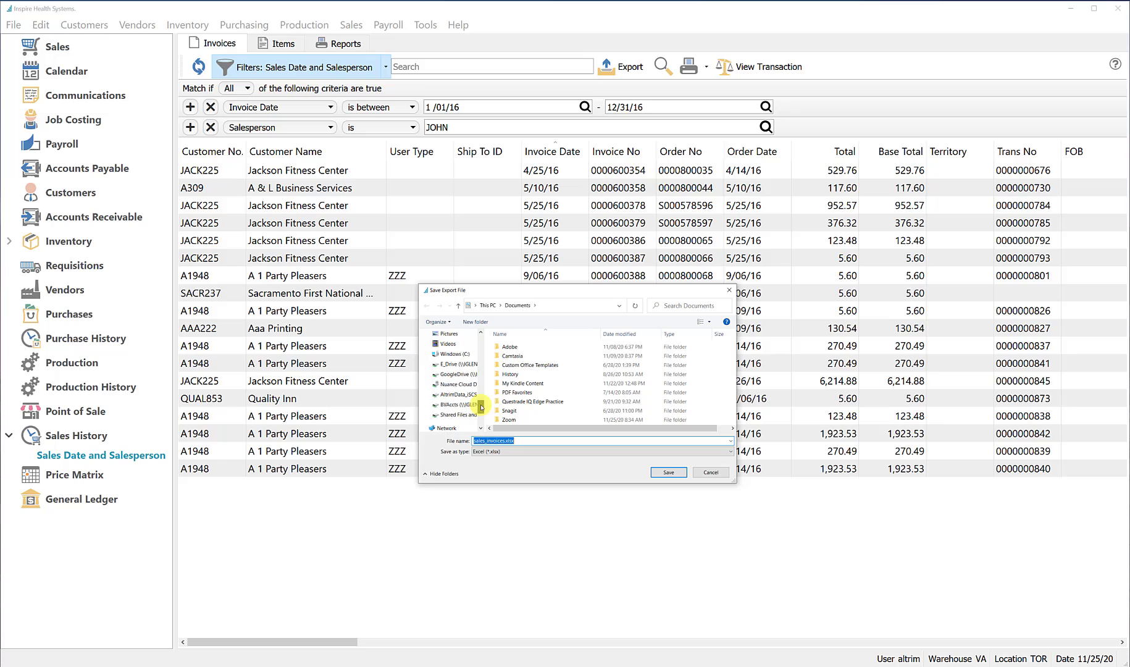
{"action": "left_click", "coordinate": [460, 354]}
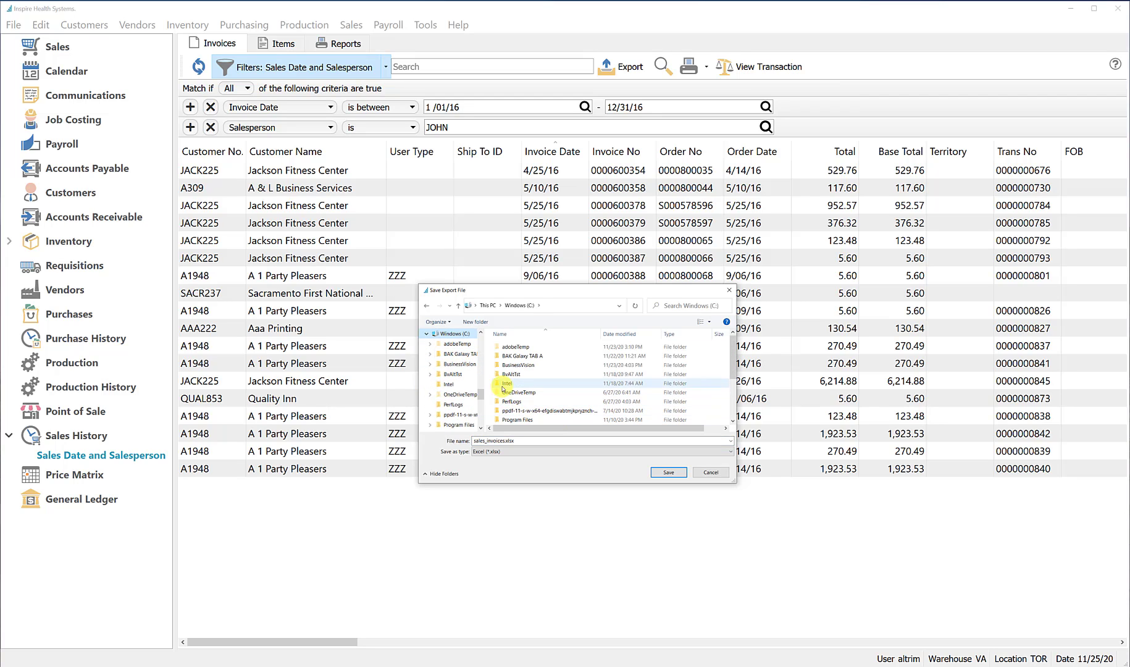
{"action": "scroll", "coordinate": [512, 399], "scroll_direction": "down", "scroll_amount": 3}
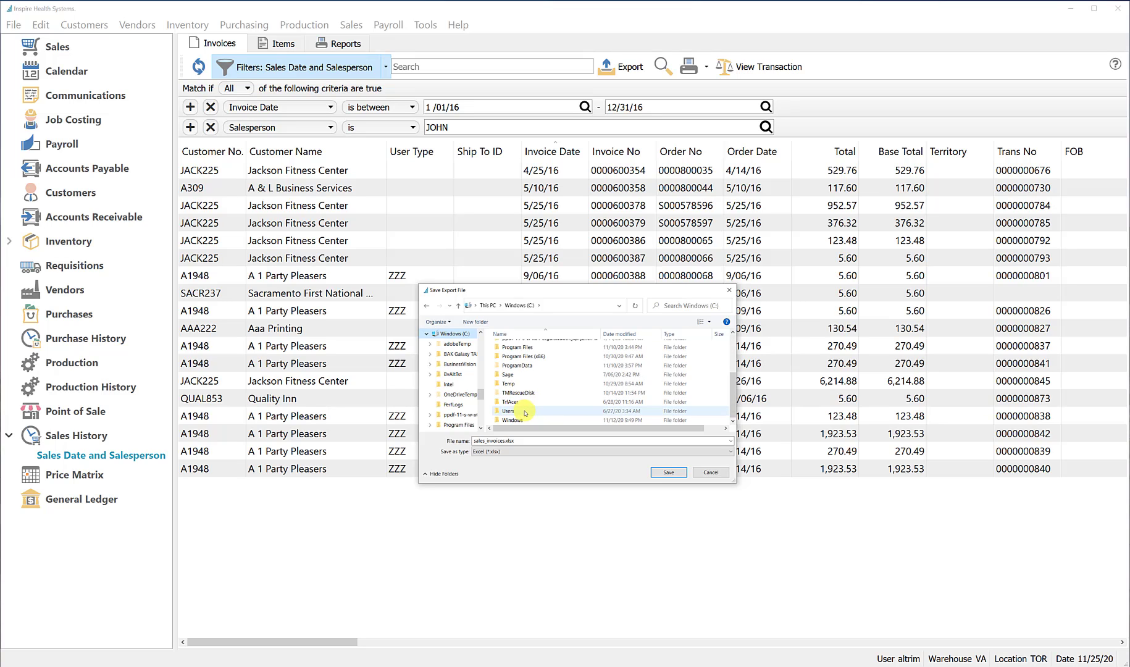
{"action": "double_click", "coordinate": [509, 384]}
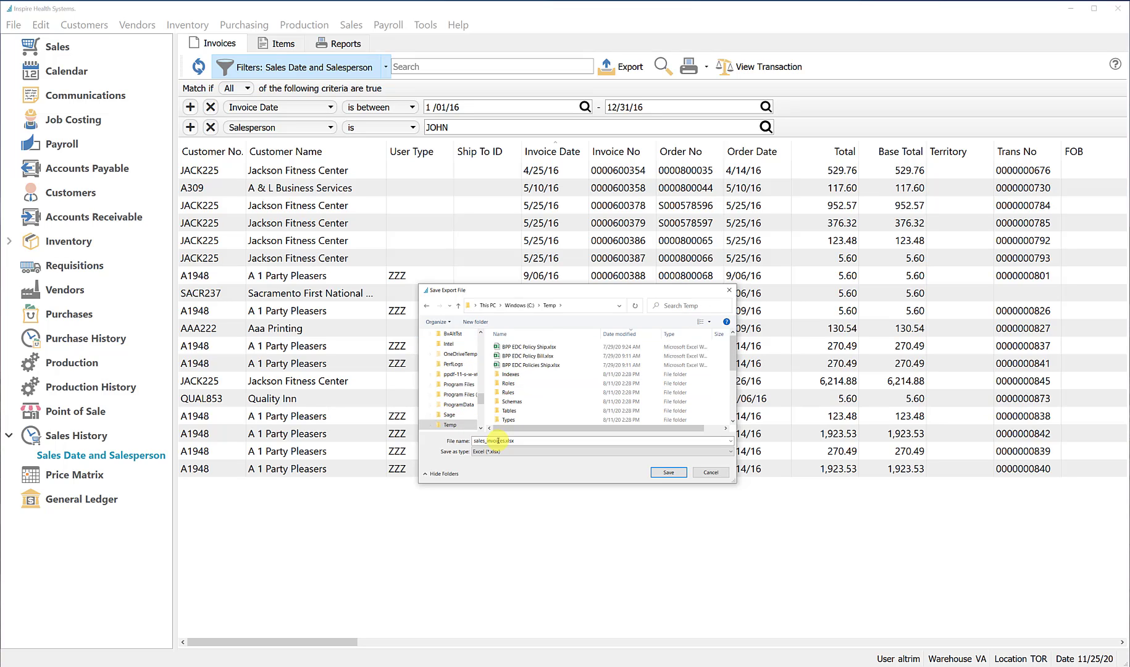
{"action": "left_click", "coordinate": [669, 473]}
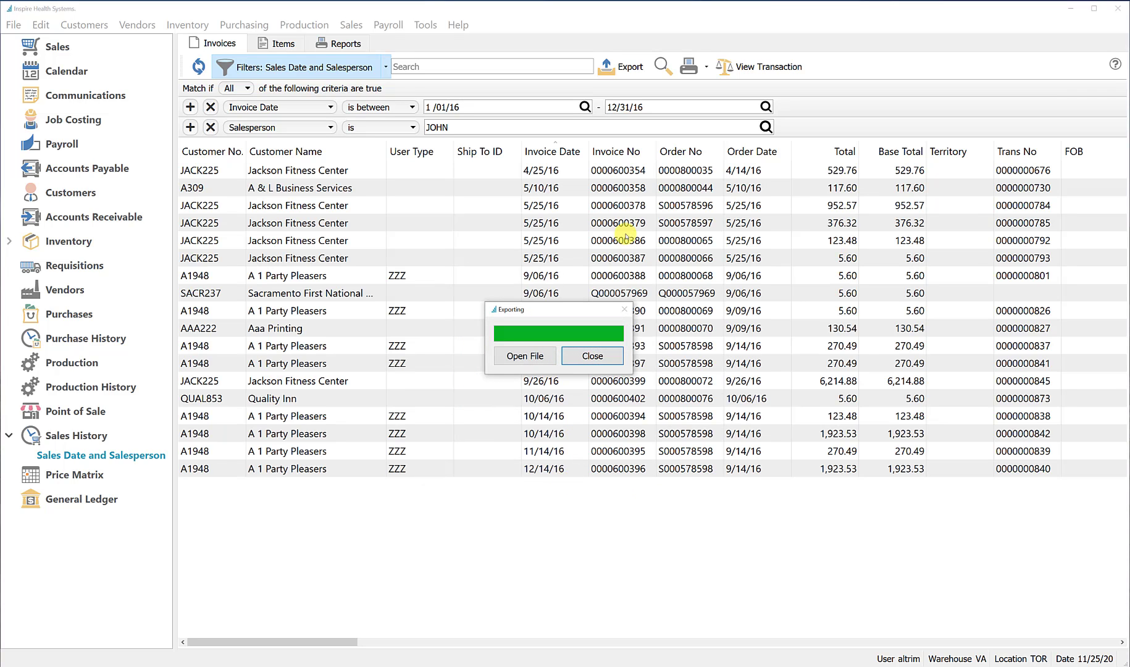
Open the exported file in Excel in an enlarged window and widen the Total column
{"action": "left_click", "coordinate": [512, 363]}
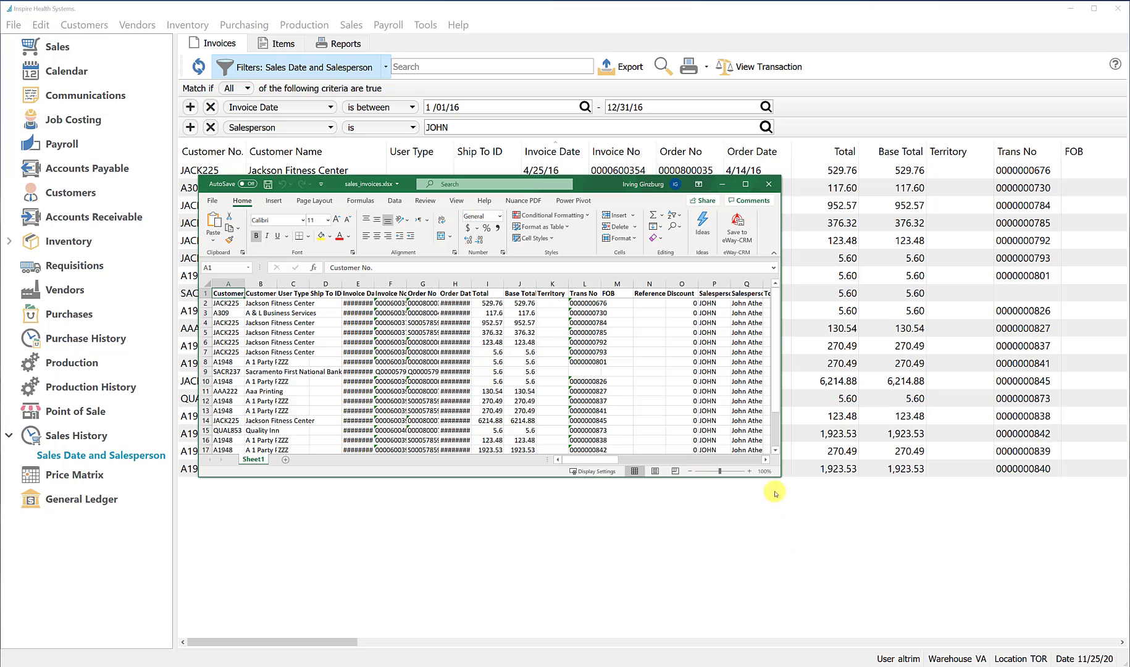
{"action": "left_click_drag", "start_coordinate": [778, 473], "coordinate": [930, 582]}
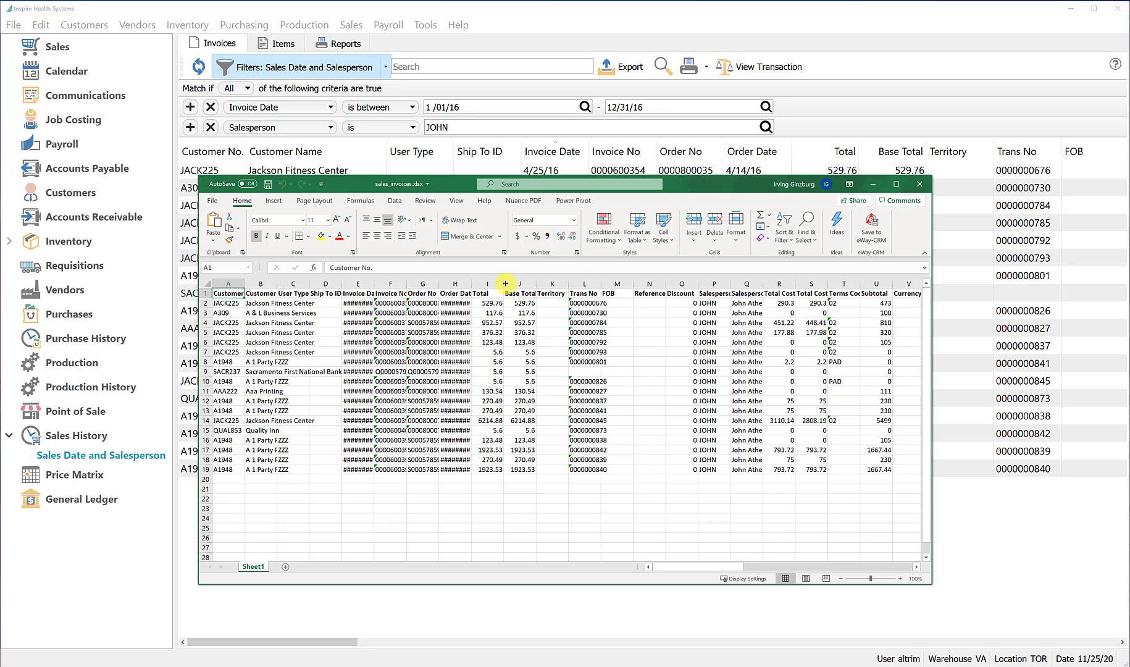
{"action": "left_click_drag", "start_coordinate": [506, 284], "coordinate": [548, 301]}
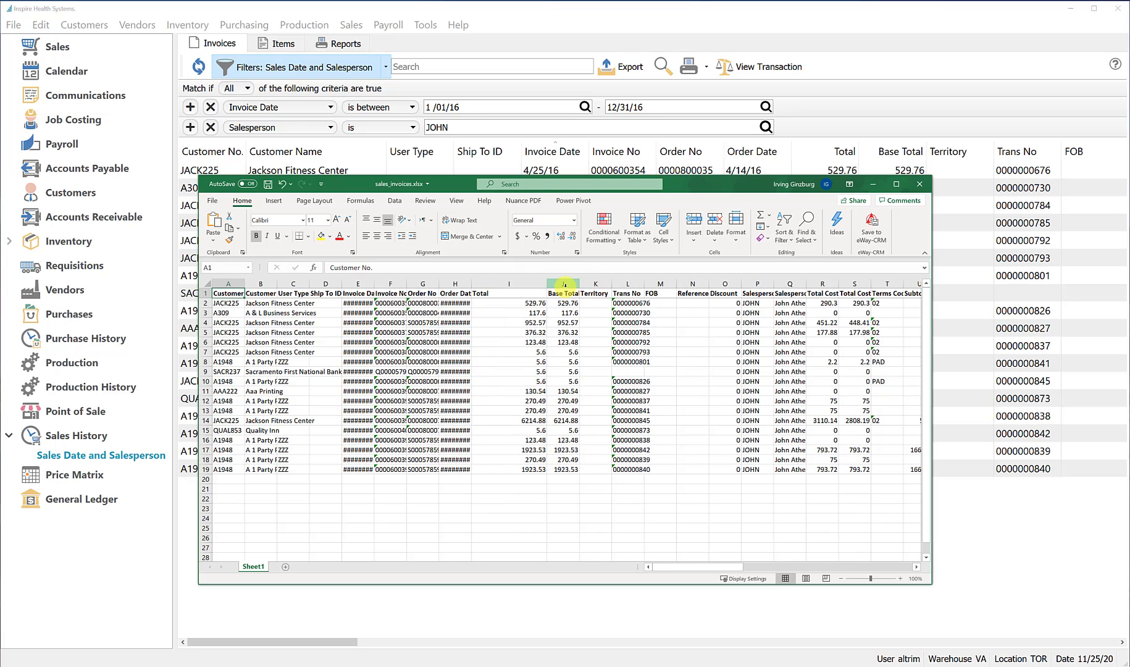
Delete all columns from Base Total in column J through column BI after the last data column
{"action": "left_click_drag", "start_coordinate": [565, 284], "coordinate": [1078, 330]}
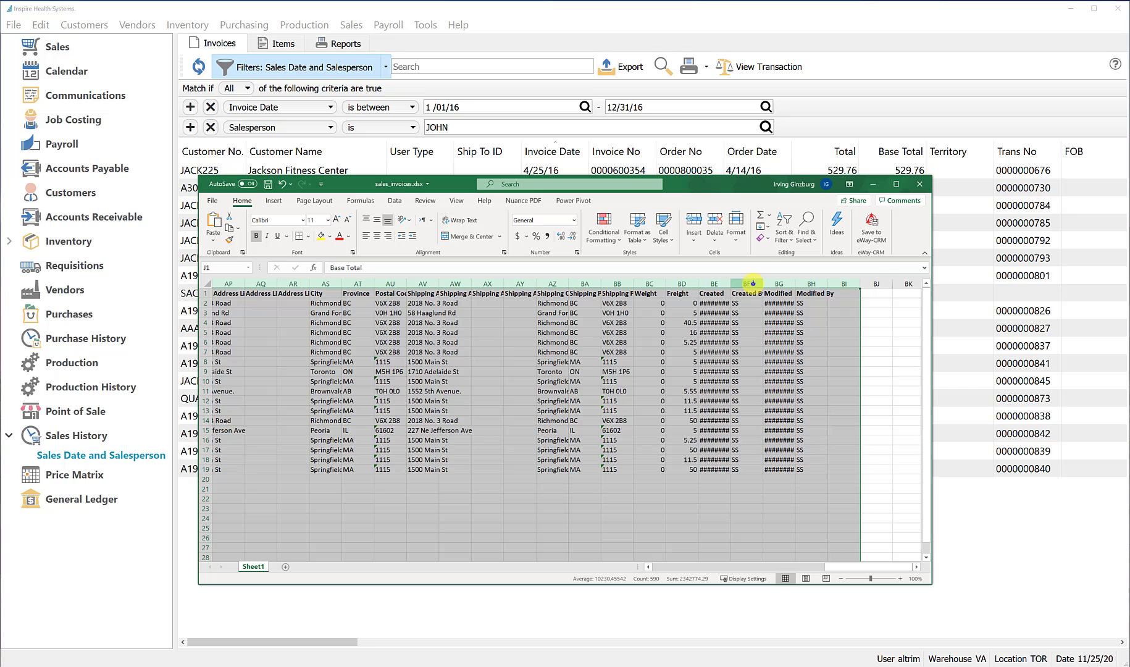
{"action": "right_click", "coordinate": [752, 283]}
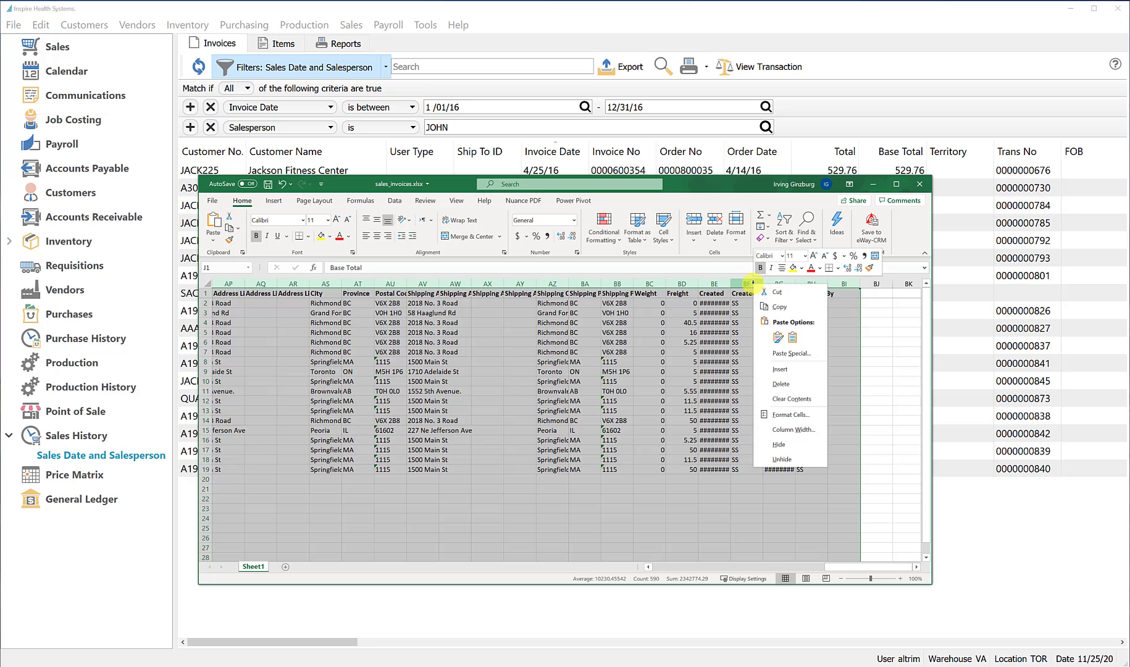
{"action": "left_click", "coordinate": [788, 385]}
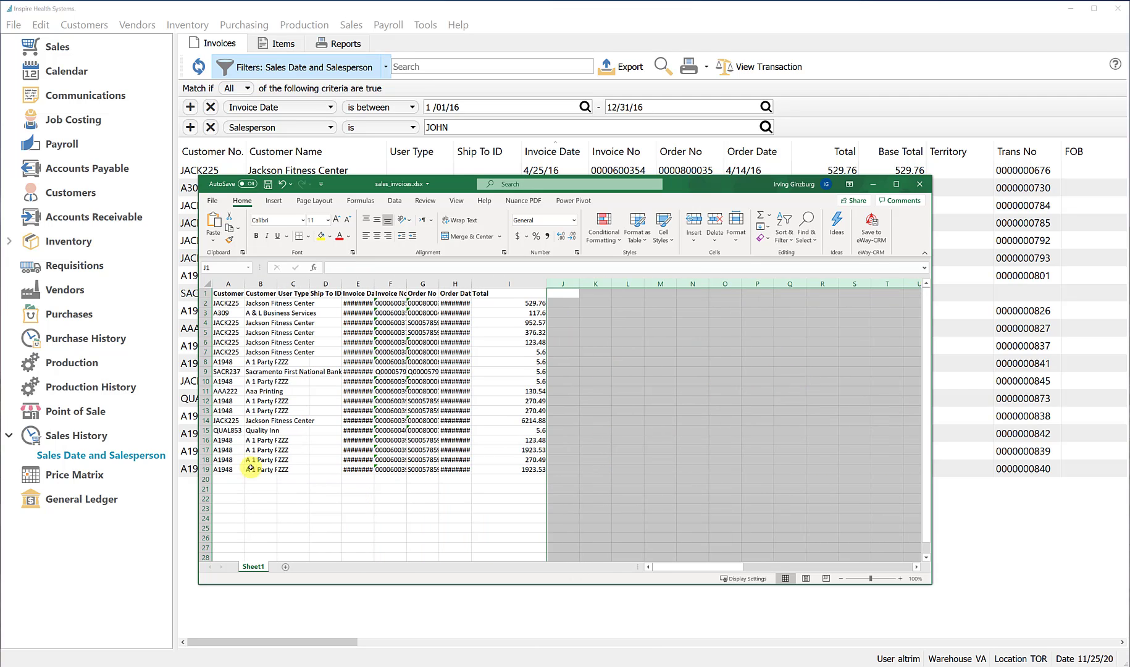
Autofit the widths of columns A through I to their contents and select cell I21 below the totals
{"action": "left_click_drag", "start_coordinate": [231, 283], "coordinate": [510, 285]}
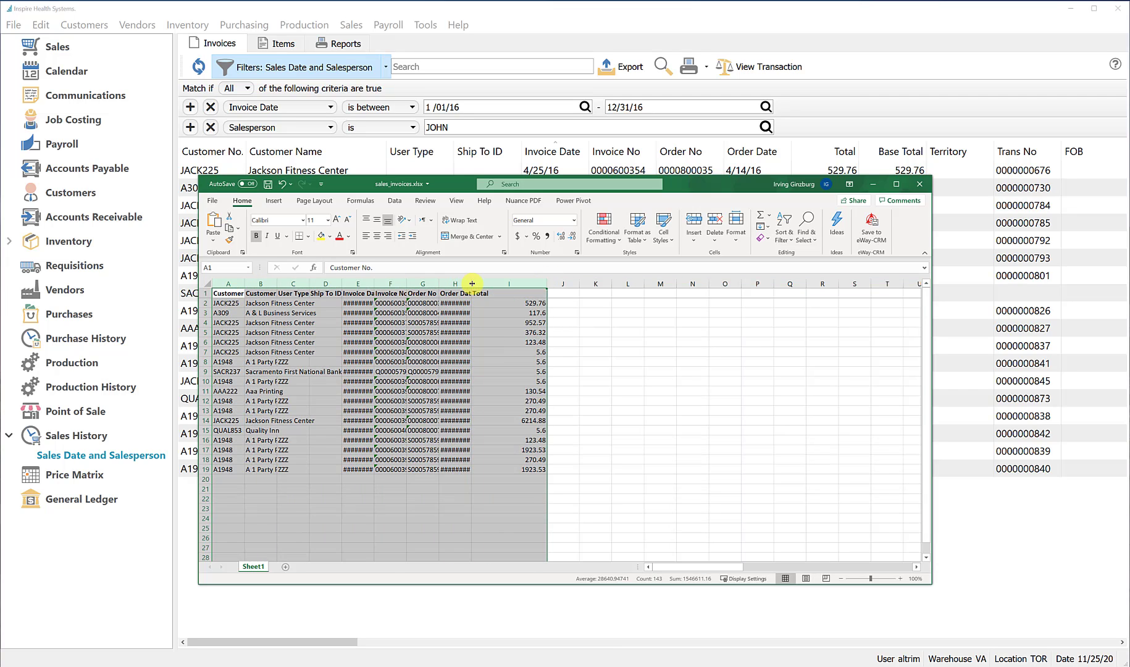
{"action": "double_click", "coordinate": [472, 283]}
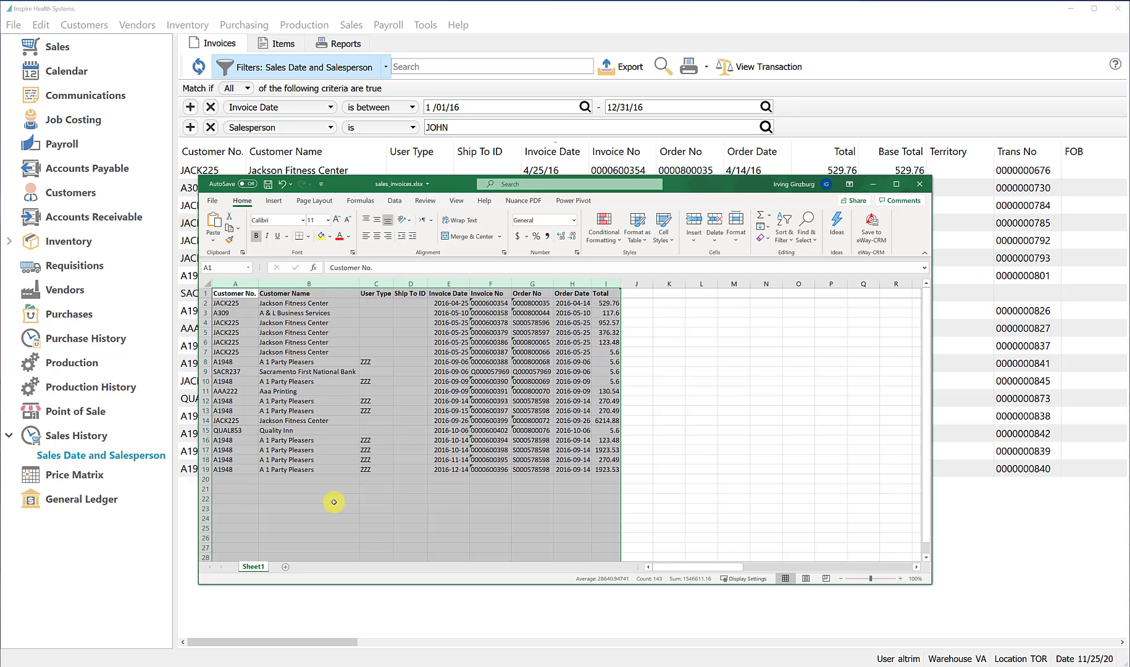
{"action": "left_click", "coordinate": [604, 509]}
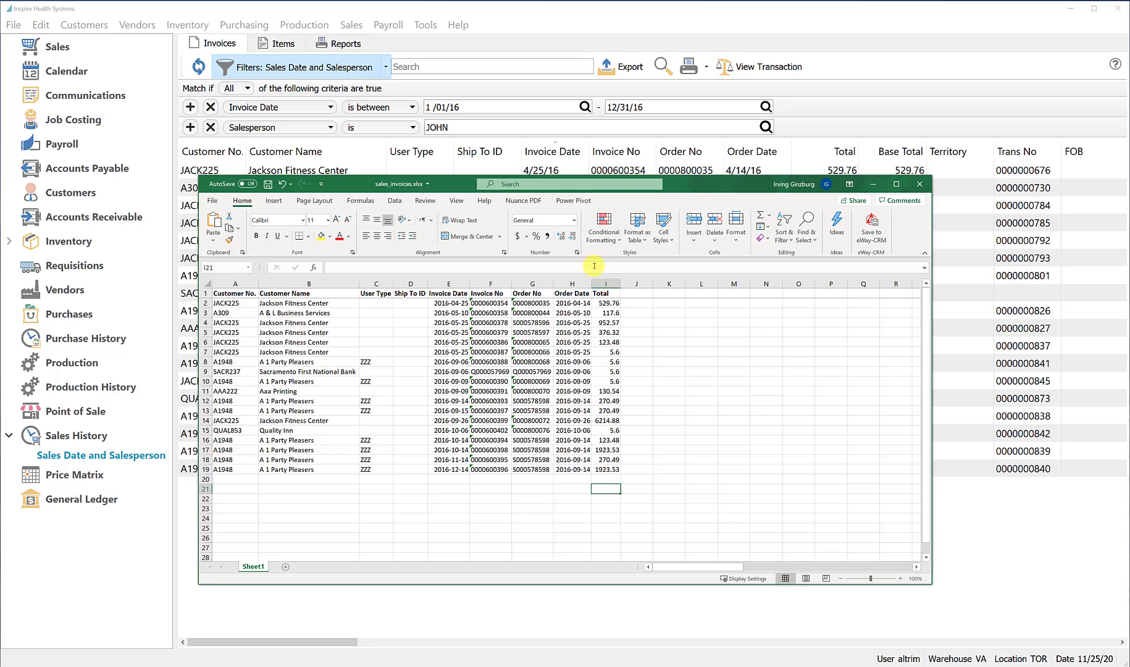